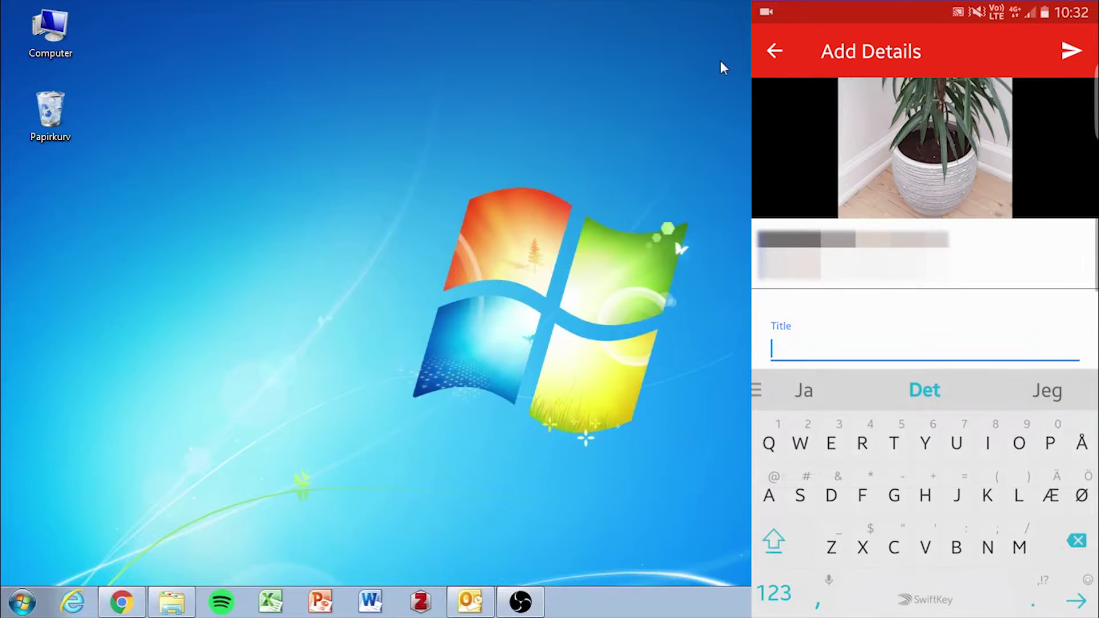
- Enter 'Example 1' as the YouTube video title on Add Details and dismiss the keyboard
{"action": "type", "text": "Exsmple 1"}
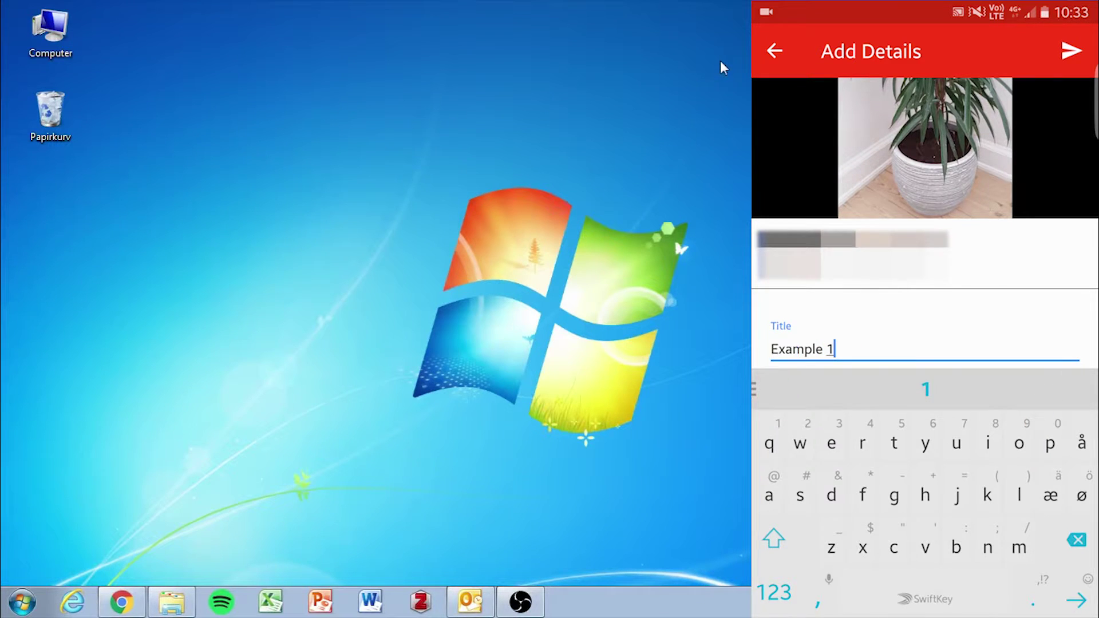
{"action": "key", "text": "Escape"}
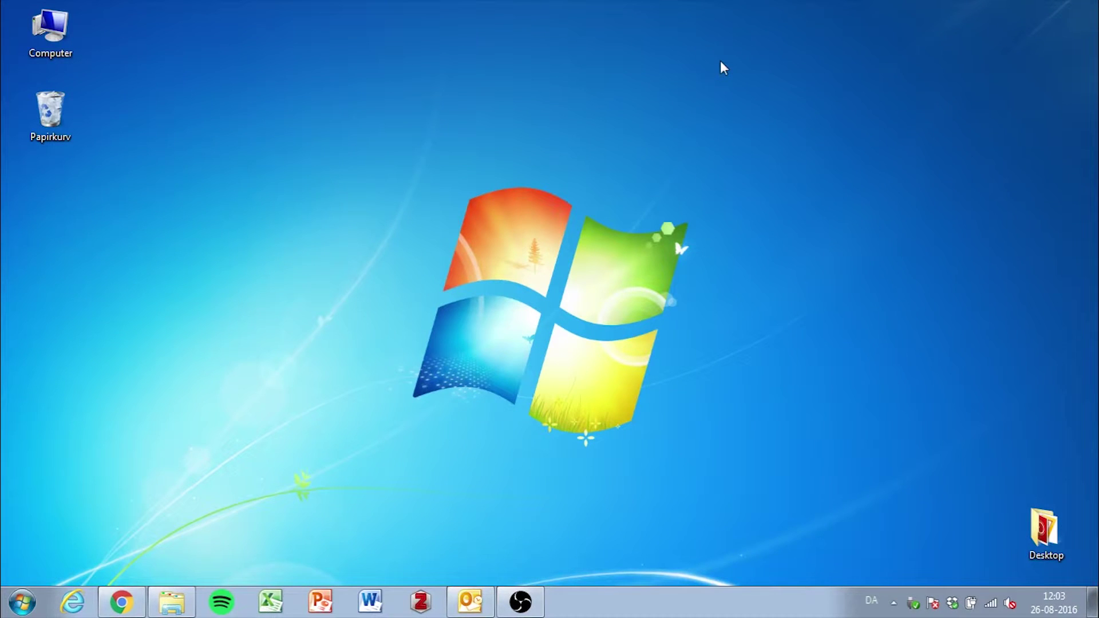
- In the browser, go to your YouTube channel's list of uploaded videos
{"action": "left_click", "coordinate": [117, 608]}
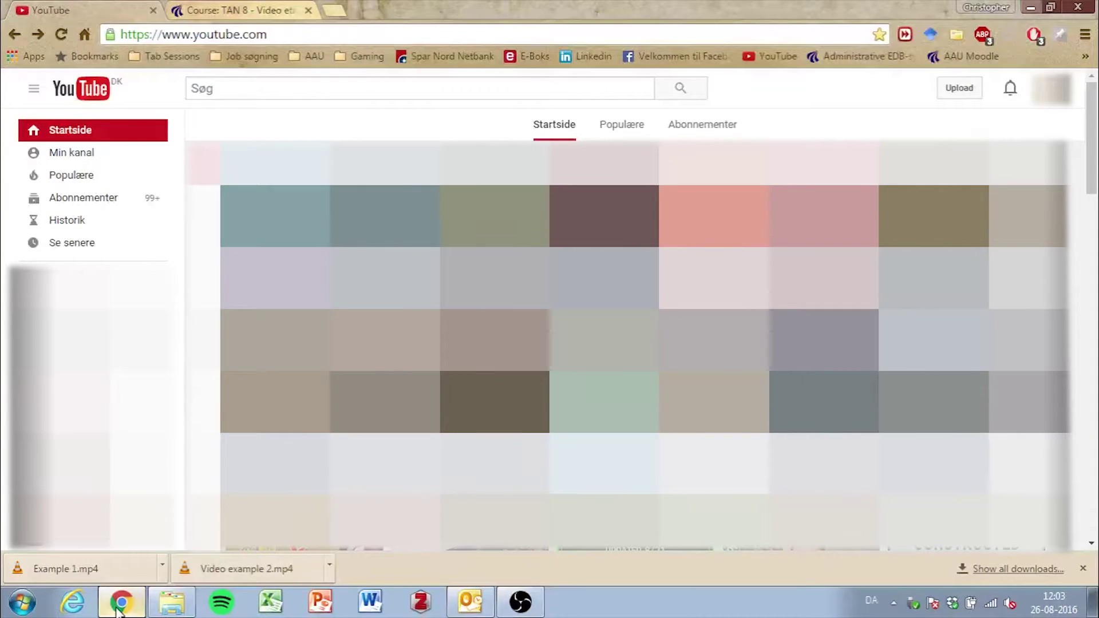
{"action": "left_click", "coordinate": [86, 155]}
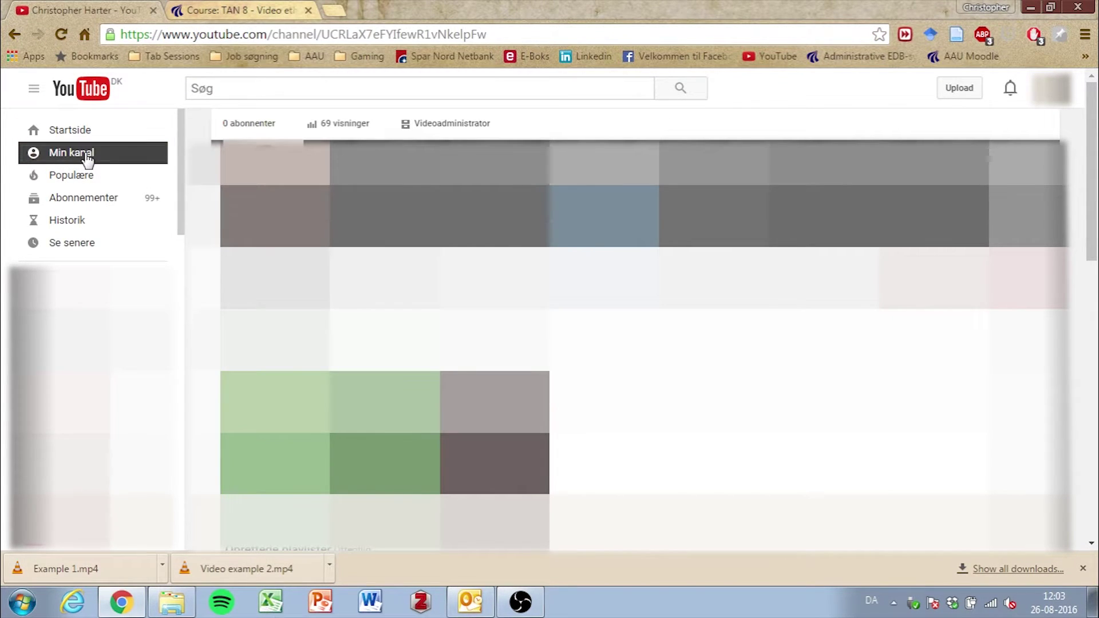
{"action": "left_click", "coordinate": [445, 127]}
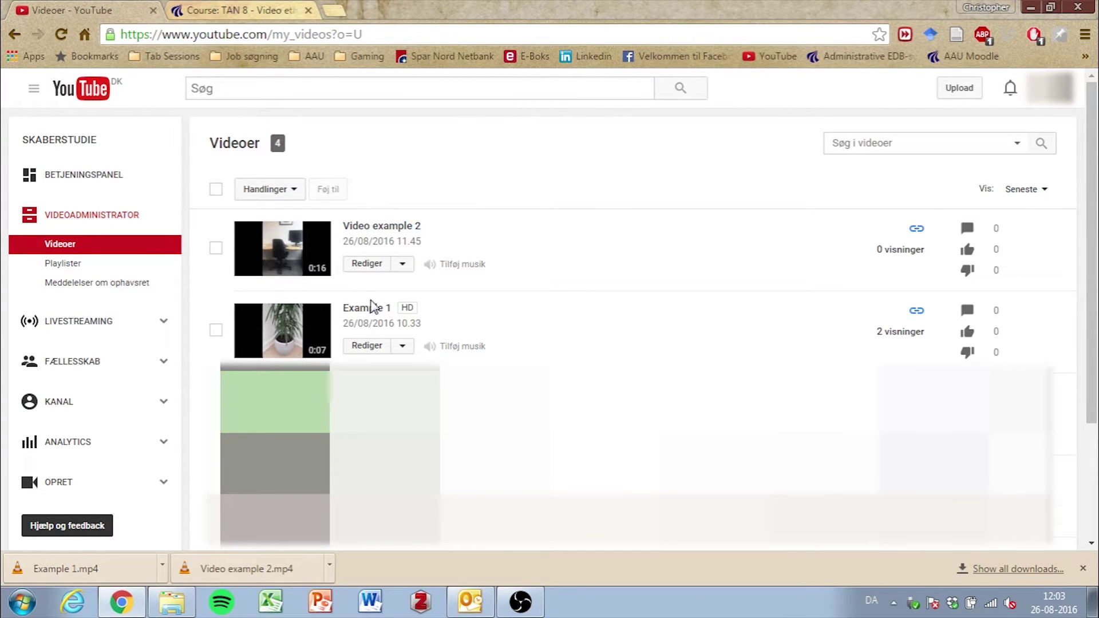
- Download Video example 2 as an MP4 and save it to the desktop
{"action": "left_click", "coordinate": [403, 265]}
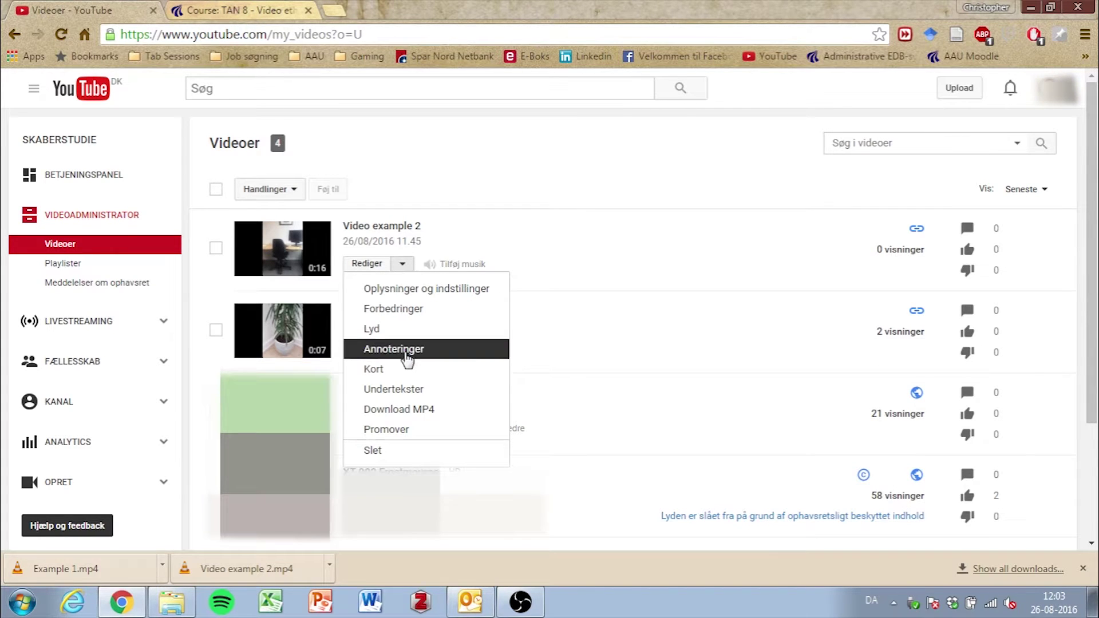
{"action": "left_click", "coordinate": [414, 410]}
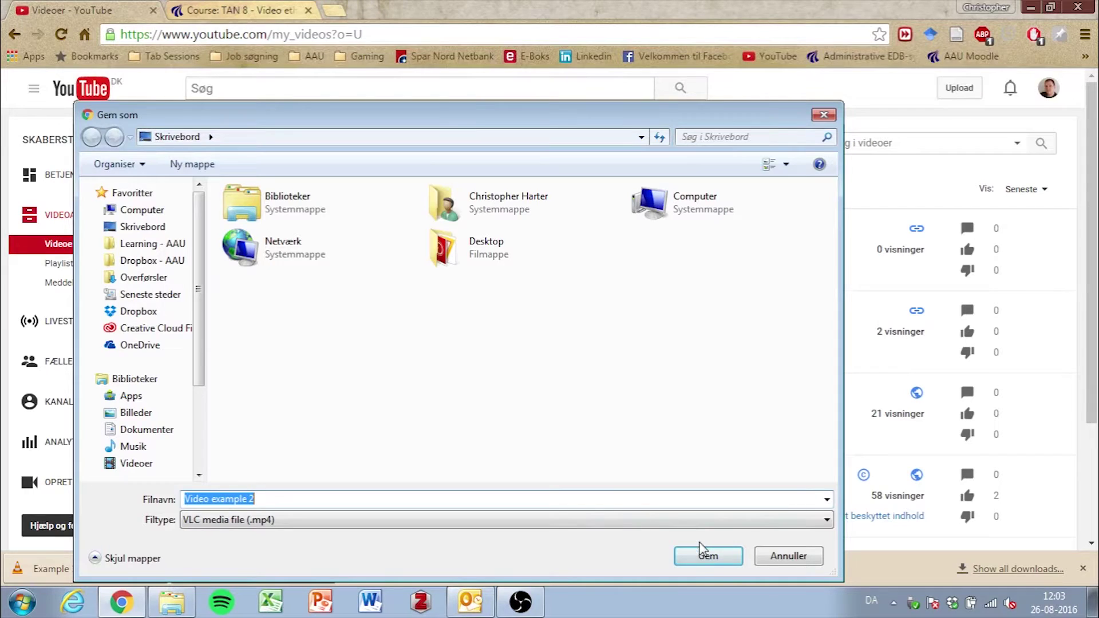
{"action": "left_click", "coordinate": [705, 554]}
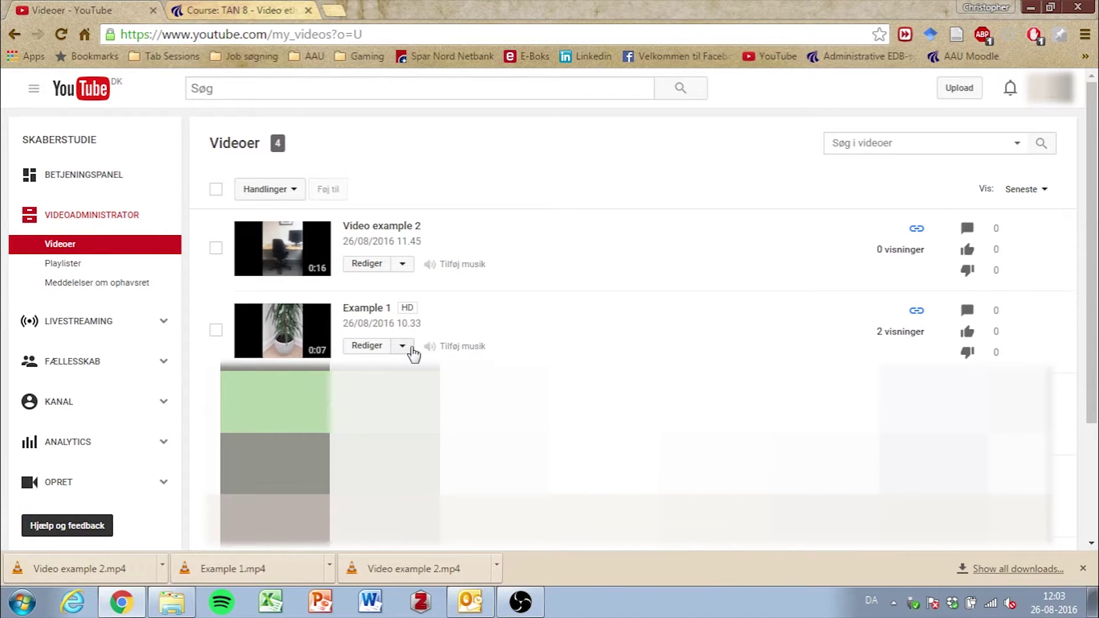
- Download Example 1 as an MP4 and save it to the desktop
{"action": "left_click", "coordinate": [405, 348]}
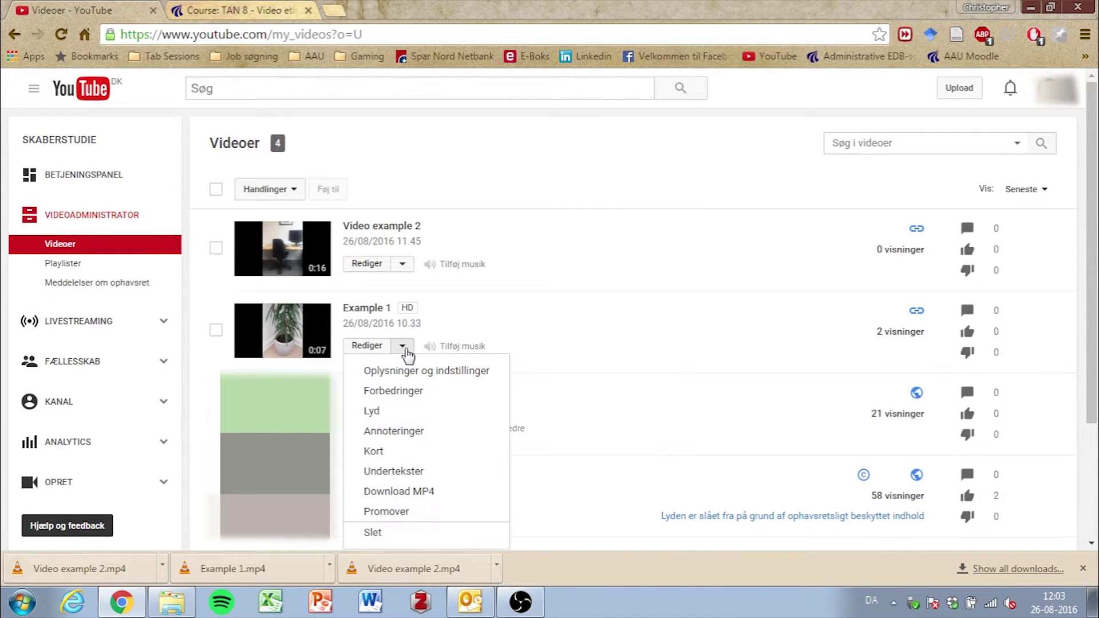
{"action": "left_click", "coordinate": [422, 495]}
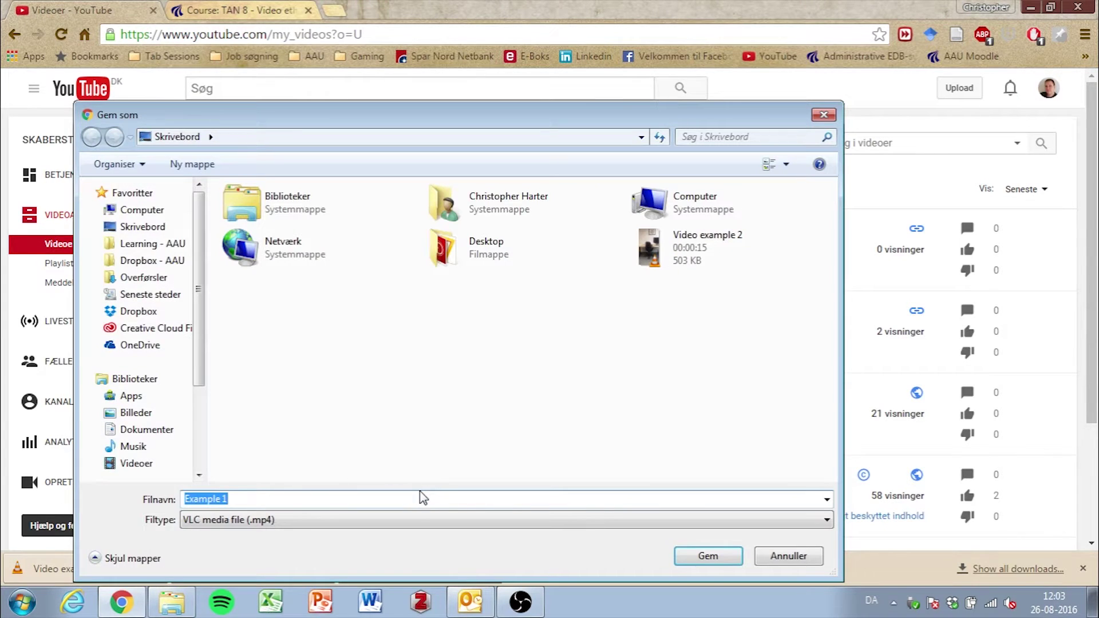
{"action": "left_click", "coordinate": [689, 556]}
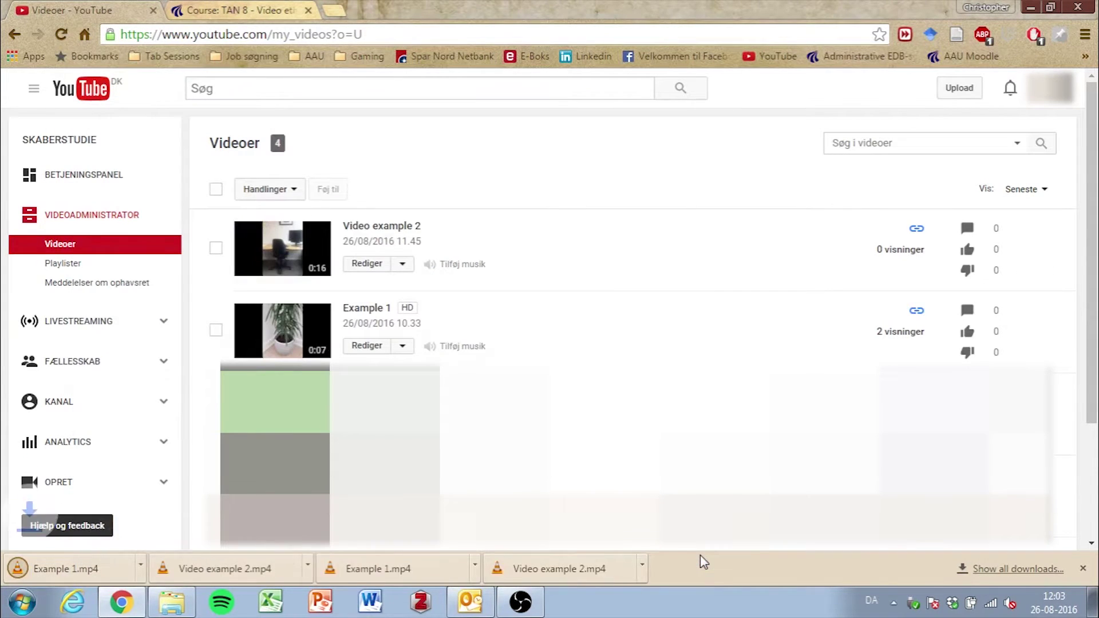
- In Moodle, open Example video upload > Upload of video reflection and start a reply
{"action": "left_click", "coordinate": [217, 11]}
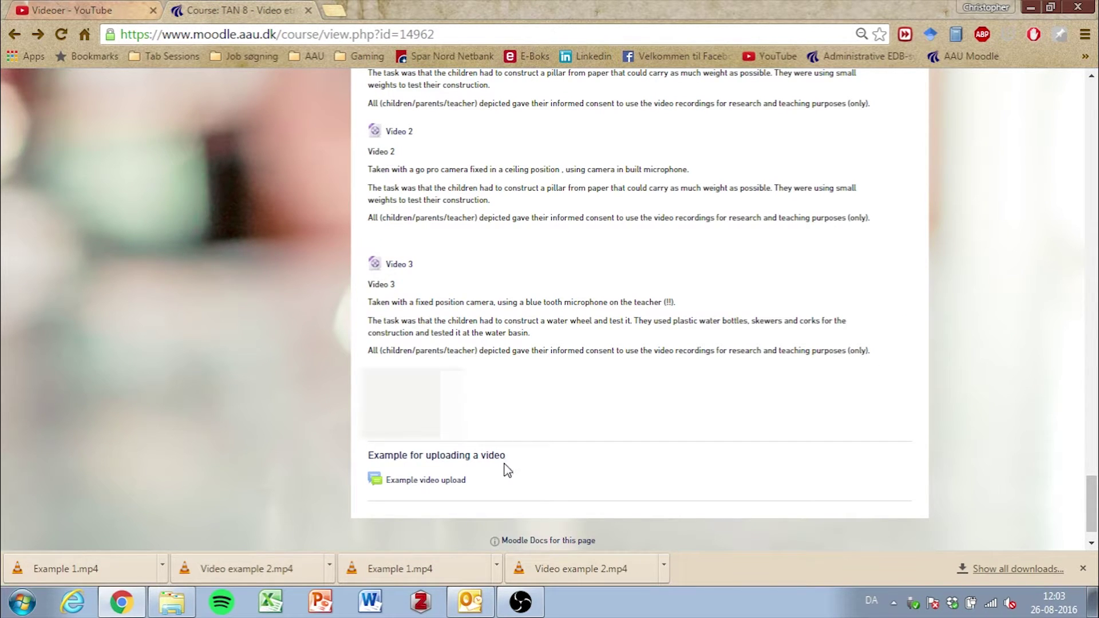
{"action": "left_click", "coordinate": [445, 481]}
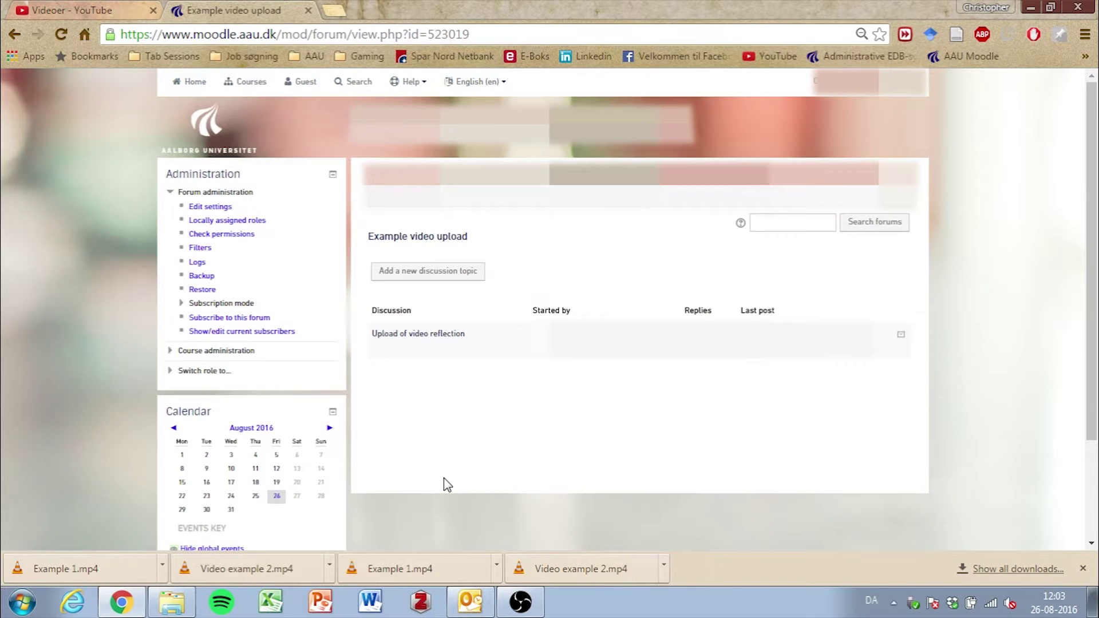
{"action": "left_click", "coordinate": [442, 337]}
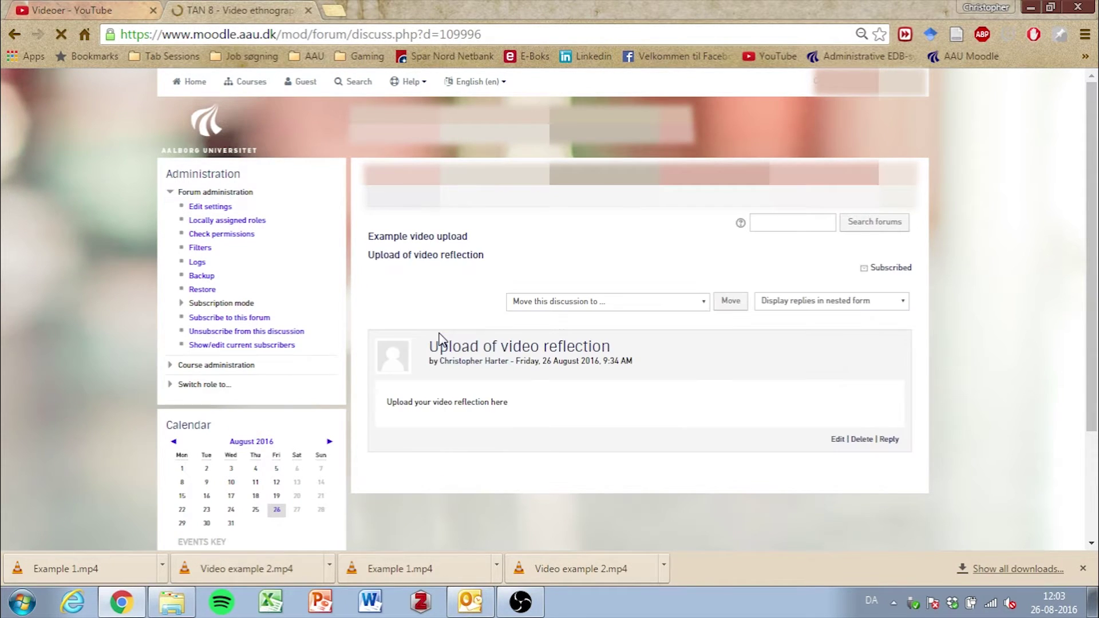
{"action": "left_click", "coordinate": [889, 440]}
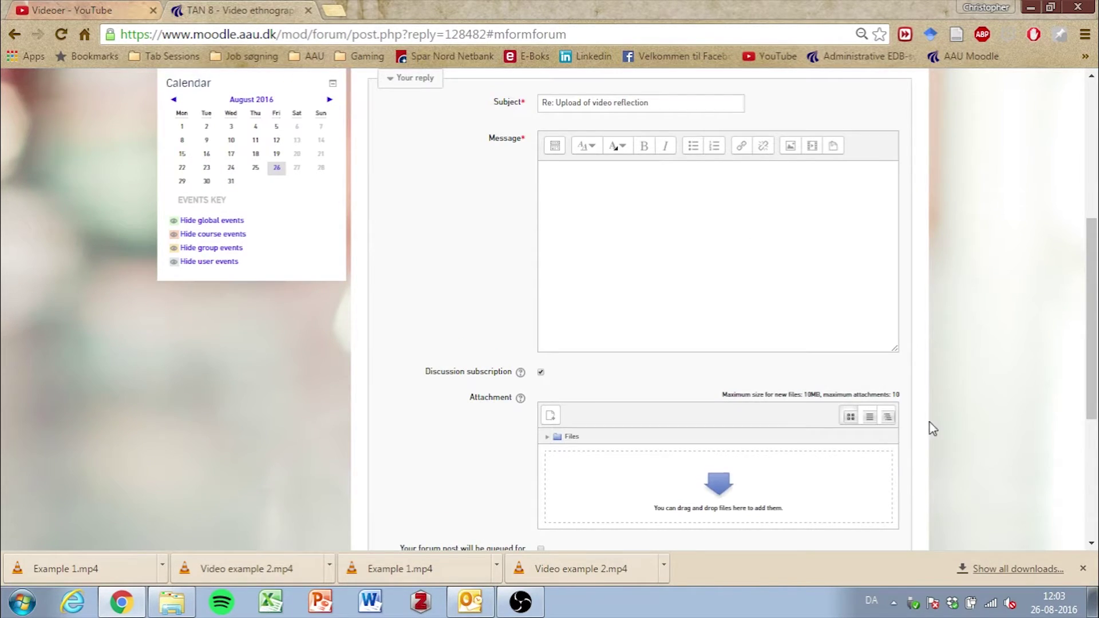
- Write 'Here are my reflections' and drag Video example 2 and Example 1 MP4s into Attachment
{"action": "left_click", "coordinate": [720, 191]}
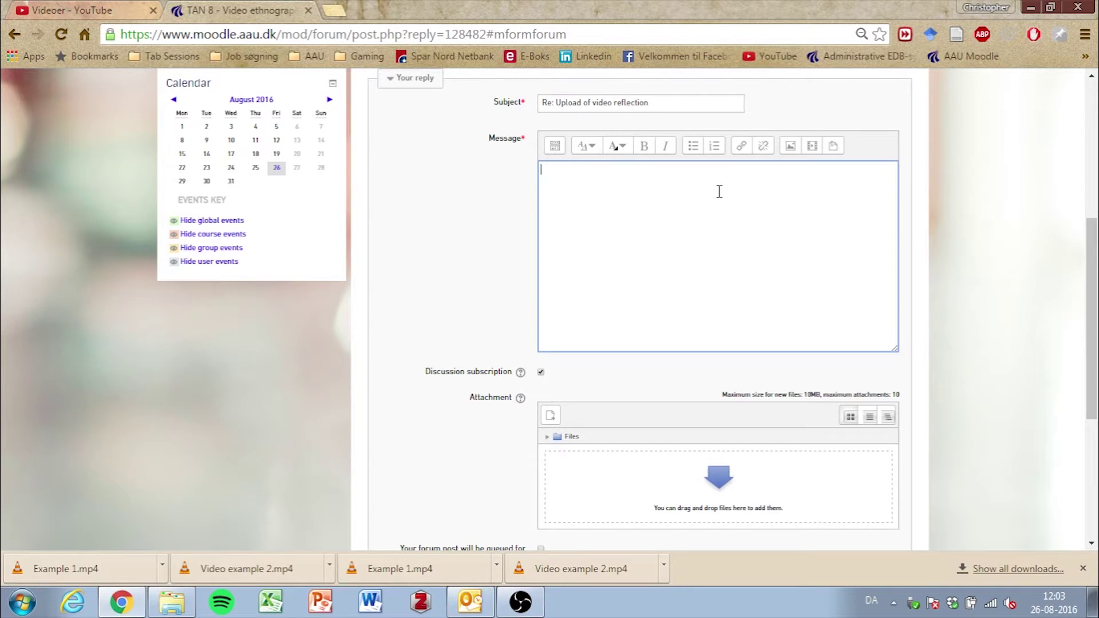
{"action": "type", "text": "Here are my reflections..."}
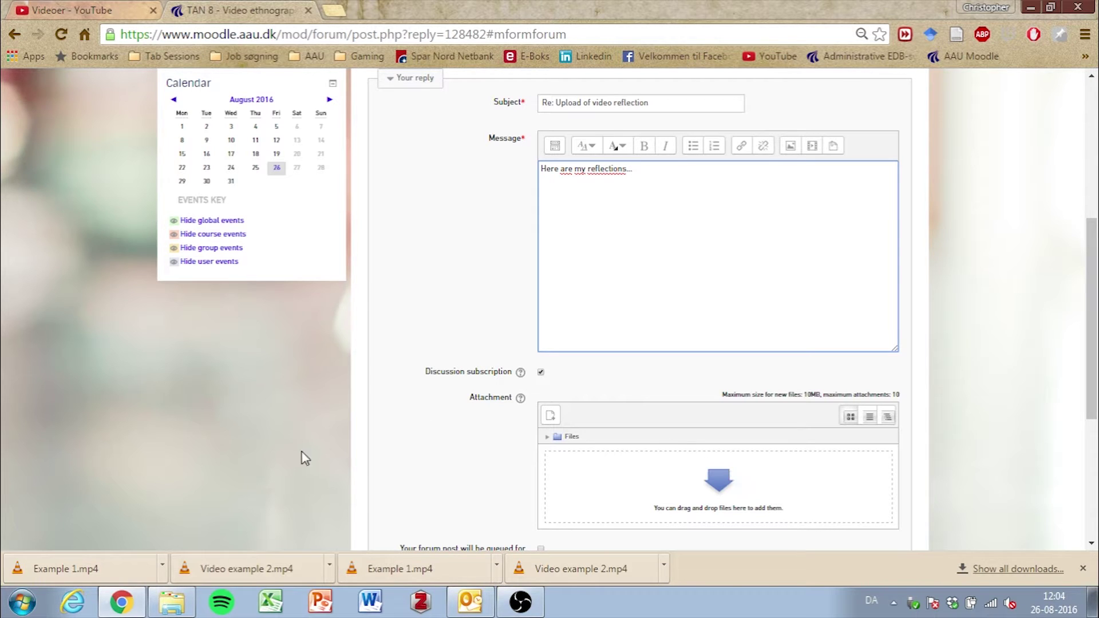
{"action": "left_click", "coordinate": [172, 603]}
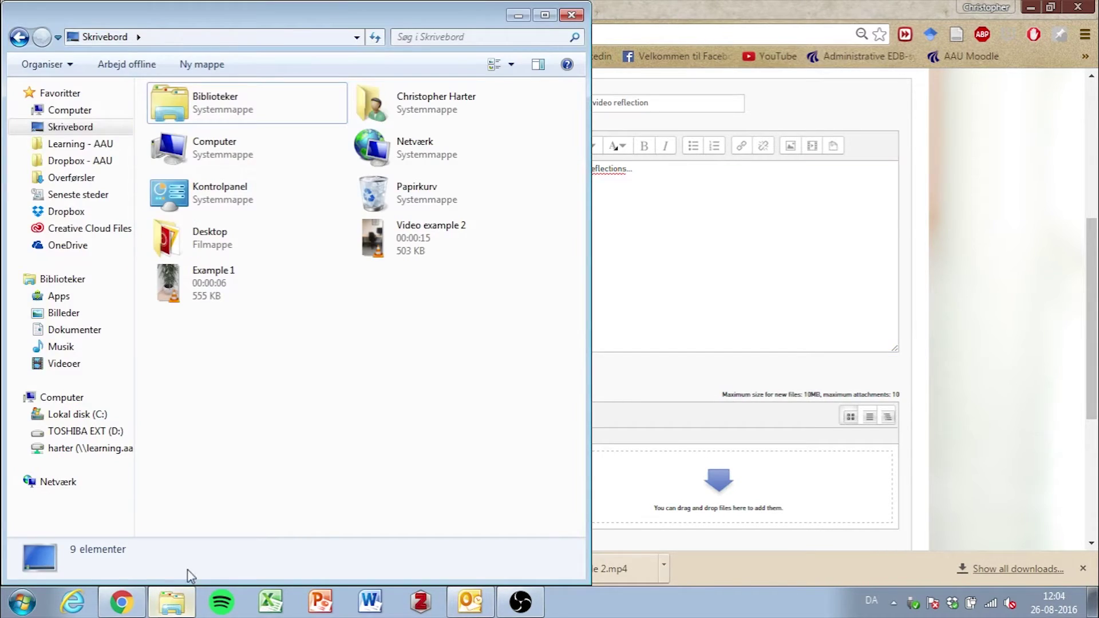
{"action": "left_click", "coordinate": [403, 235]}
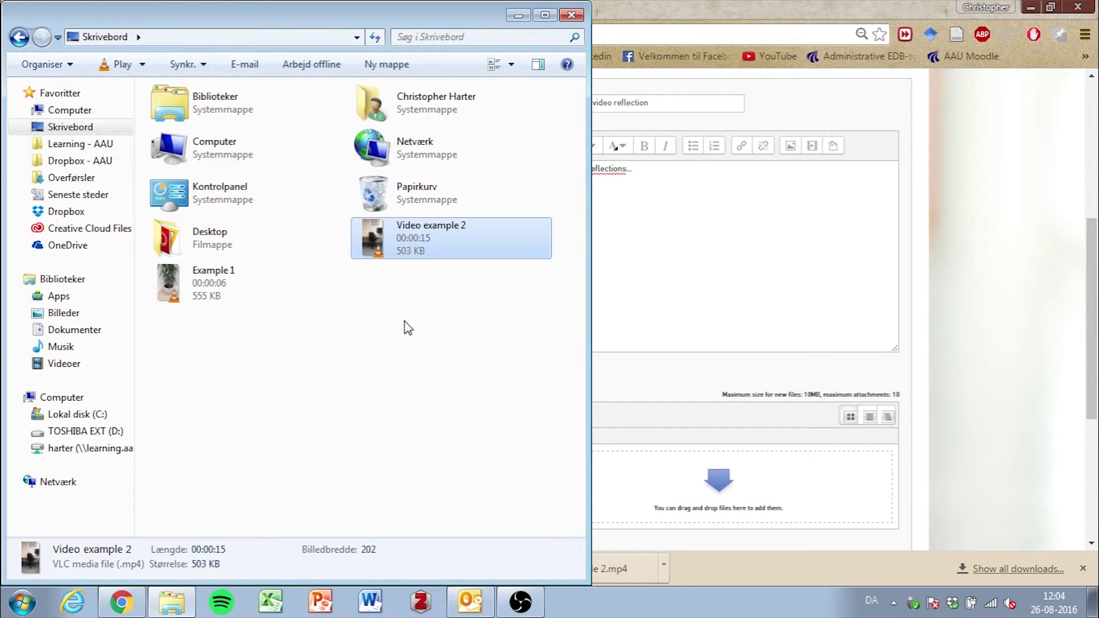
{"action": "left_click_drag", "start_coordinate": [600, 391], "coordinate": [654, 476]}
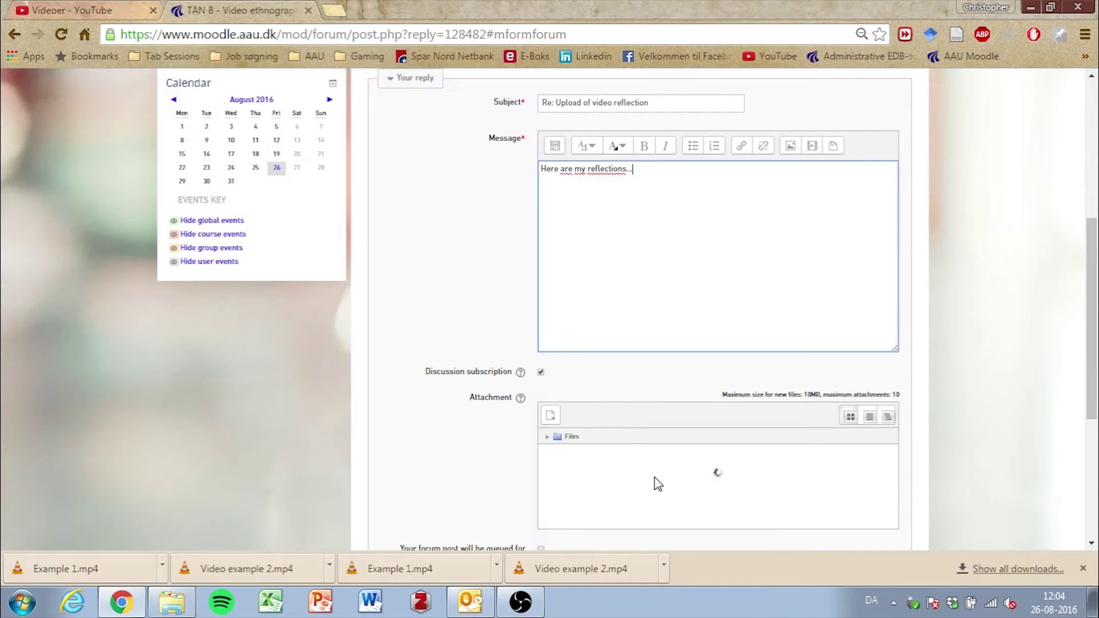
{"action": "left_click", "coordinate": [172, 602]}
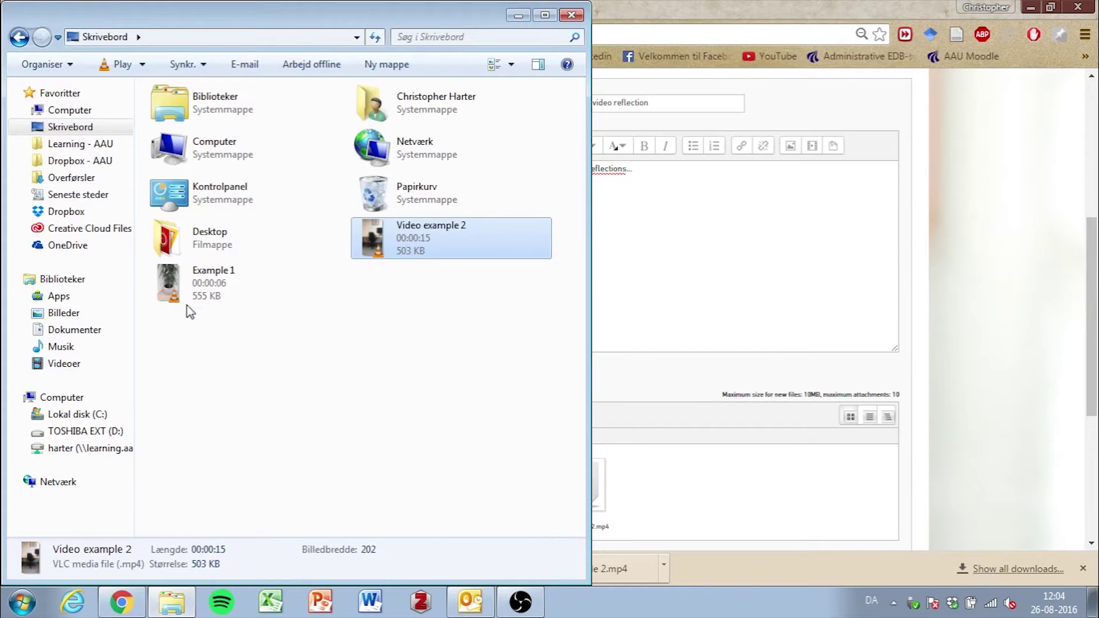
{"action": "left_click_drag", "start_coordinate": [187, 307], "coordinate": [703, 506]}
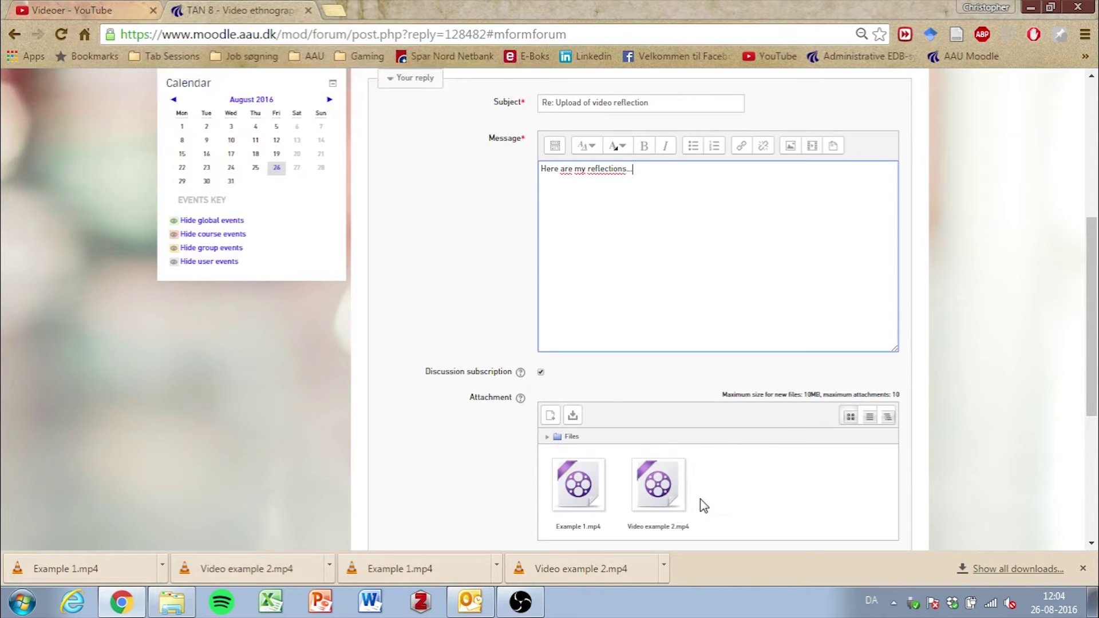
{"action": "scroll", "coordinate": [405, 410], "scroll_direction": "down", "scroll_amount": 4}
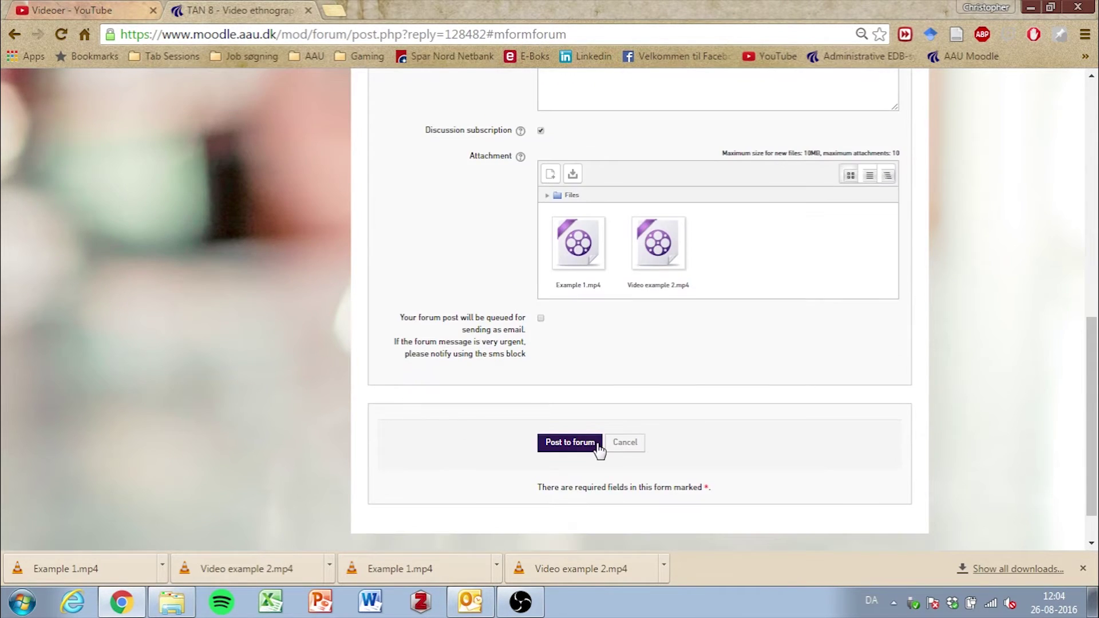
- Post the reply to the forum and continue back to the discussion
{"action": "left_click", "coordinate": [582, 450]}
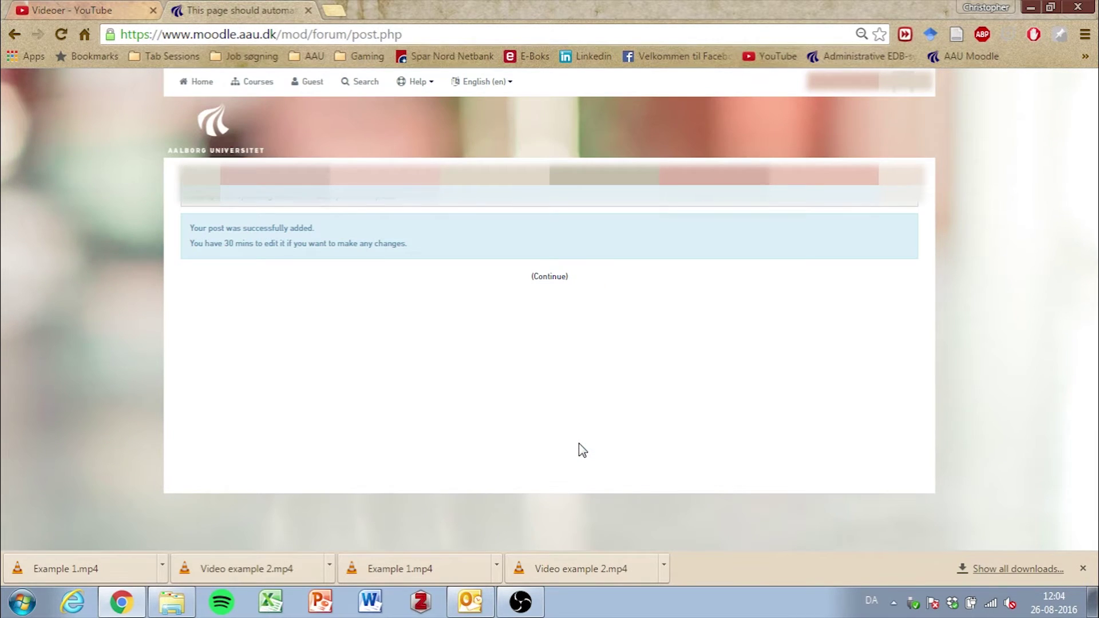
{"action": "left_click", "coordinate": [550, 277]}
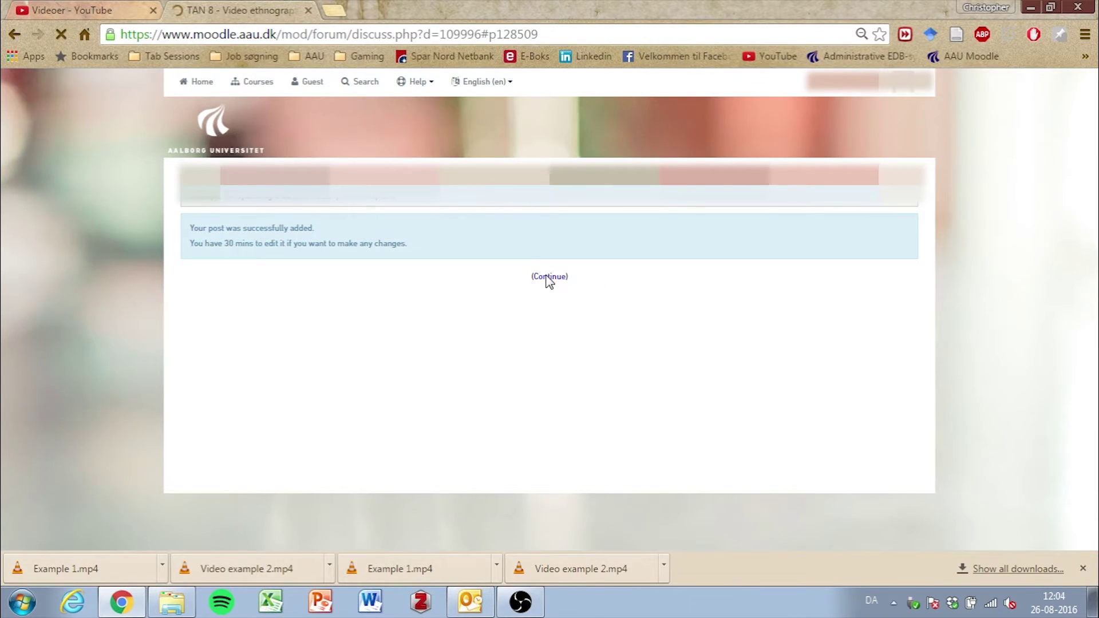
{"action": "scroll", "coordinate": [525, 307], "scroll_direction": "down", "scroll_amount": 3}
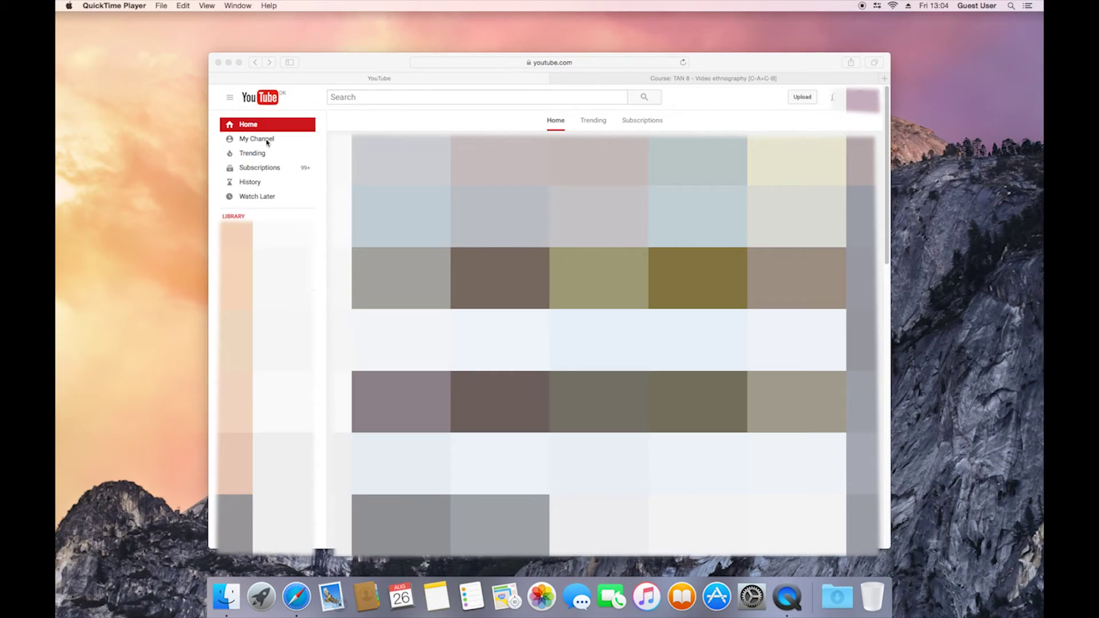
- In Safari's YouTube Video Manager, download Example 1 as MP4 and close its QuickTime preview
{"action": "left_click", "coordinate": [266, 143]}
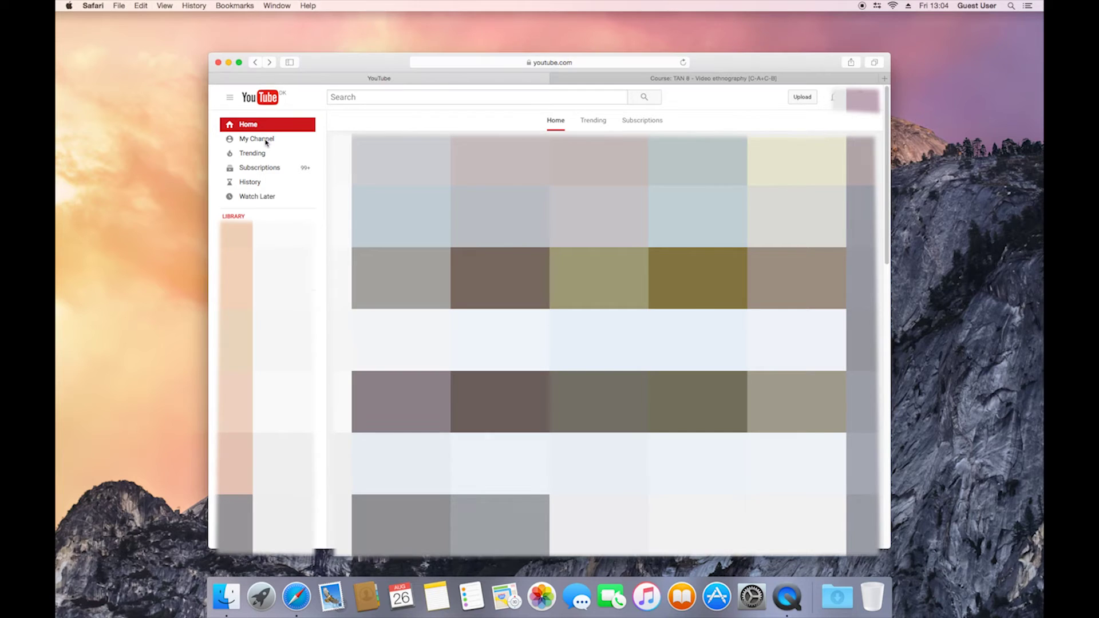
{"action": "left_click", "coordinate": [266, 142]}
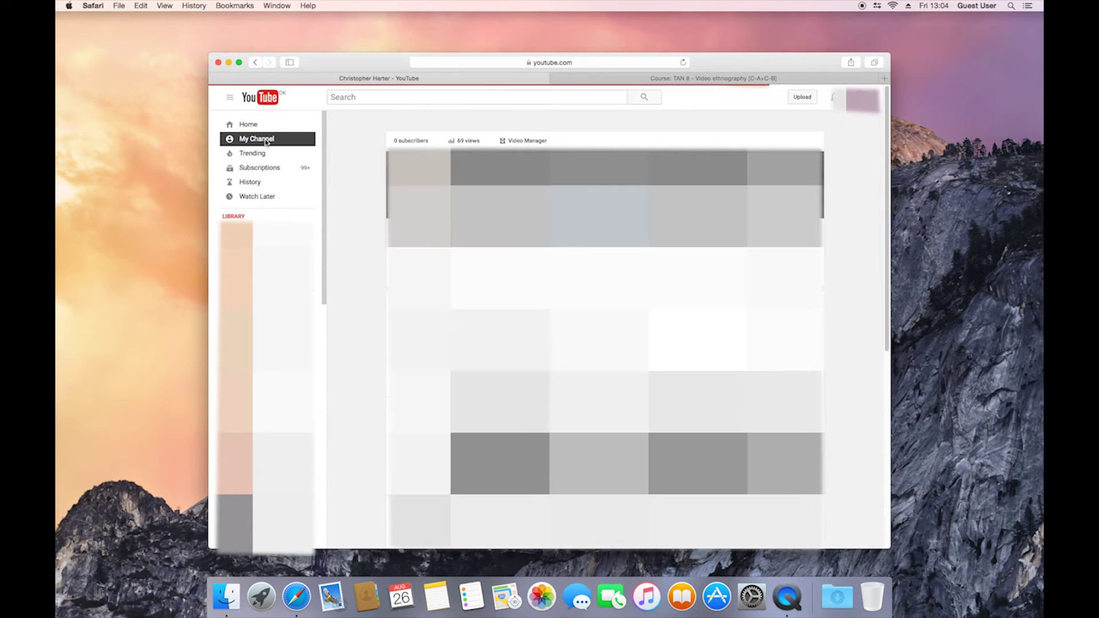
{"action": "left_click", "coordinate": [524, 143]}
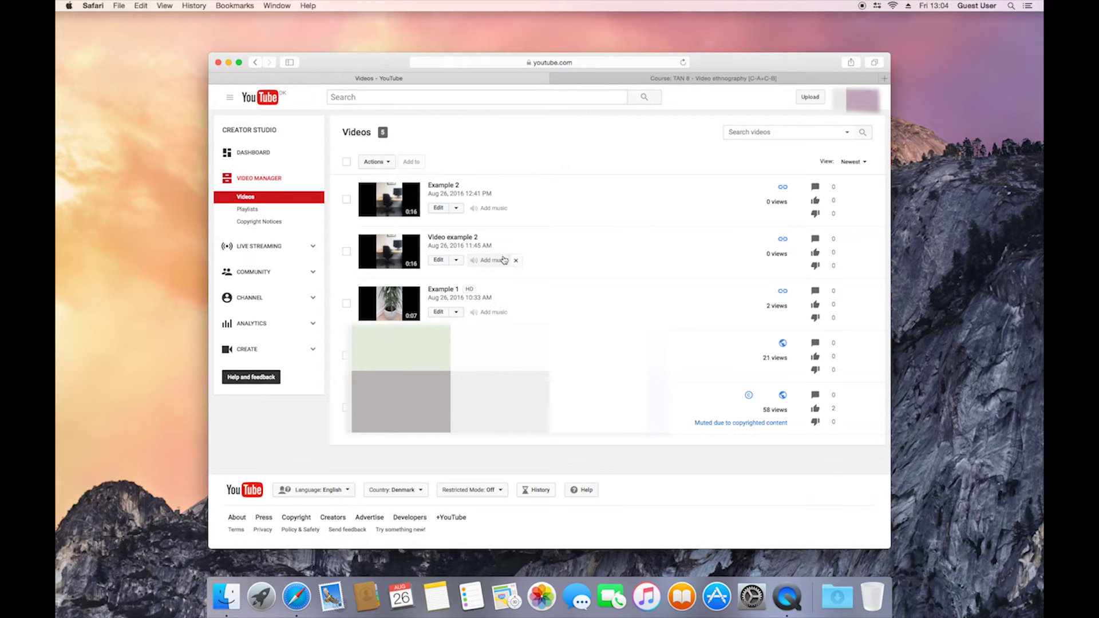
{"action": "left_click", "coordinate": [457, 313]}
{"action": "left_click", "coordinate": [480, 408]}
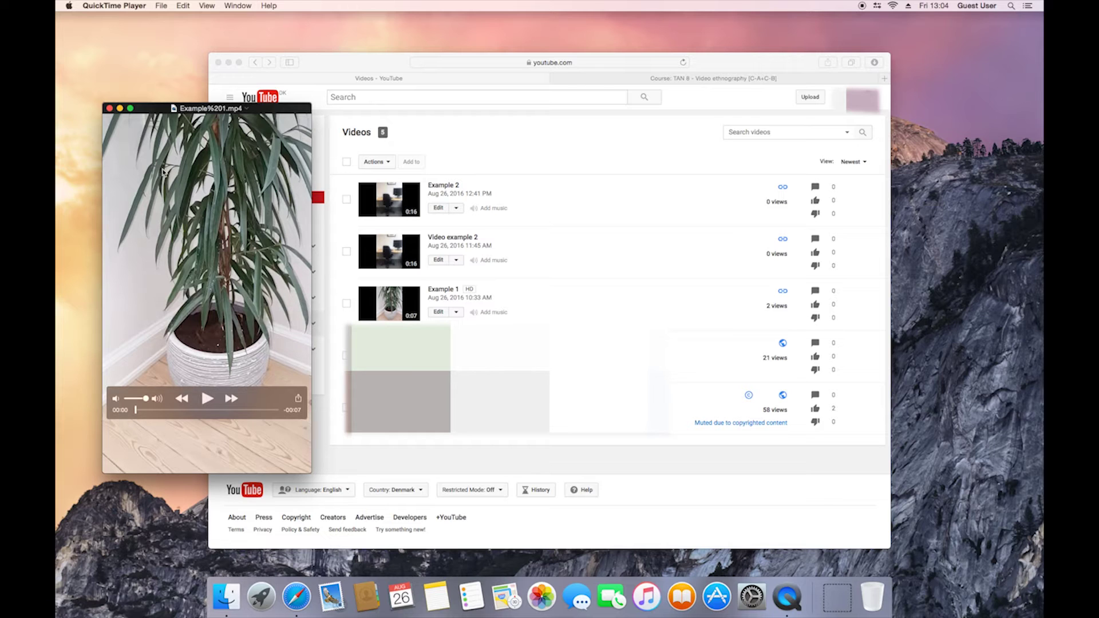
{"action": "left_click", "coordinate": [110, 110]}
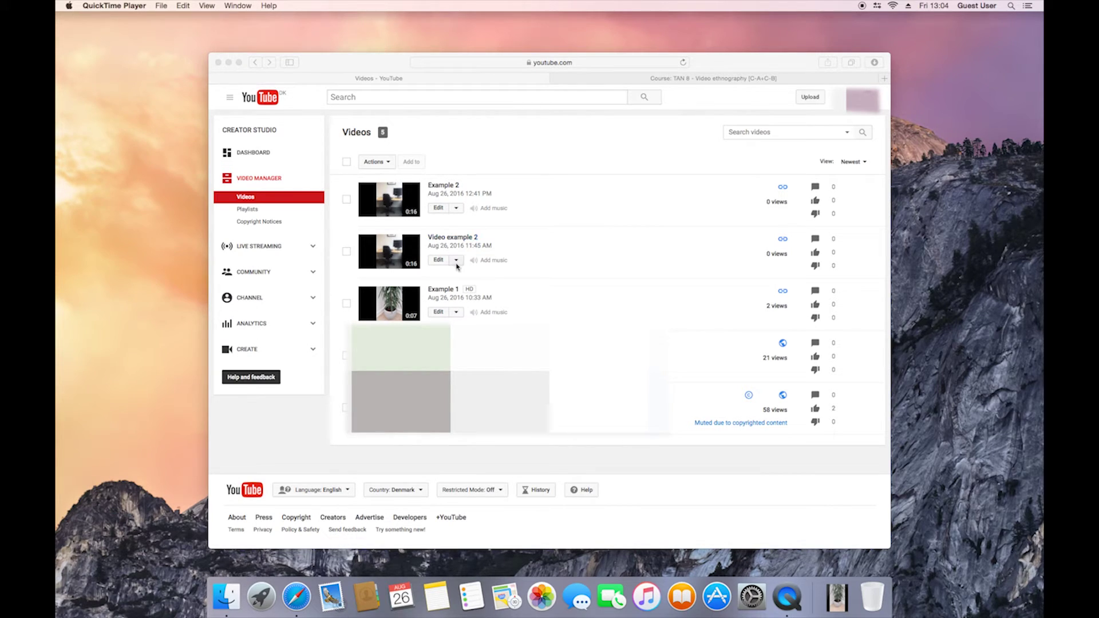
- Download Video example 2 as an MP4 from Video Manager and close its QuickTime preview
{"action": "left_click", "coordinate": [459, 263]}
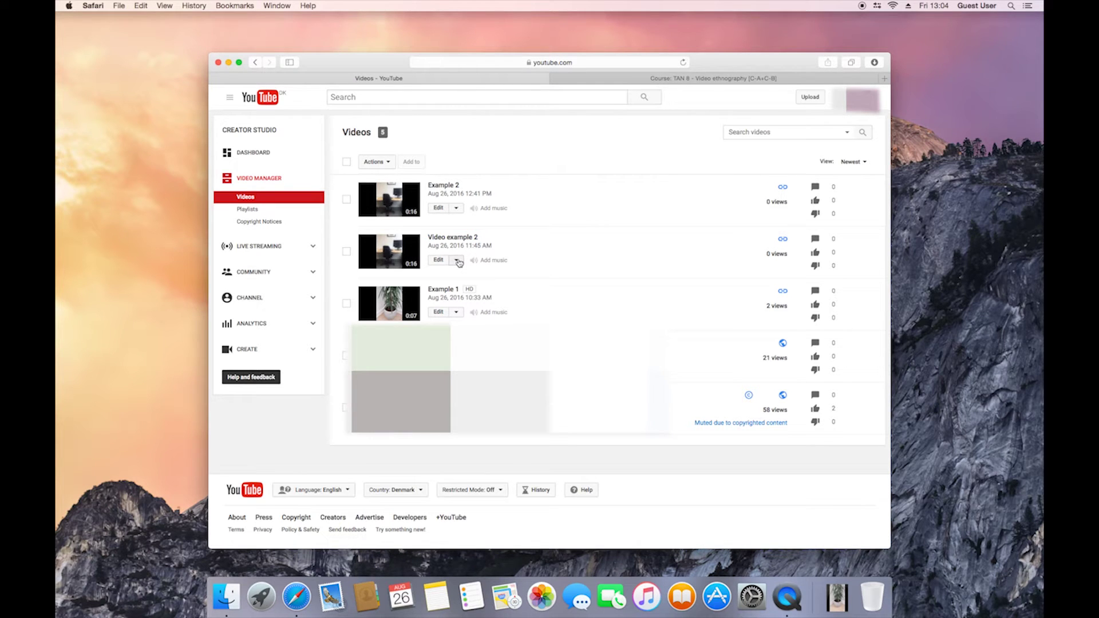
{"action": "left_click", "coordinate": [458, 262]}
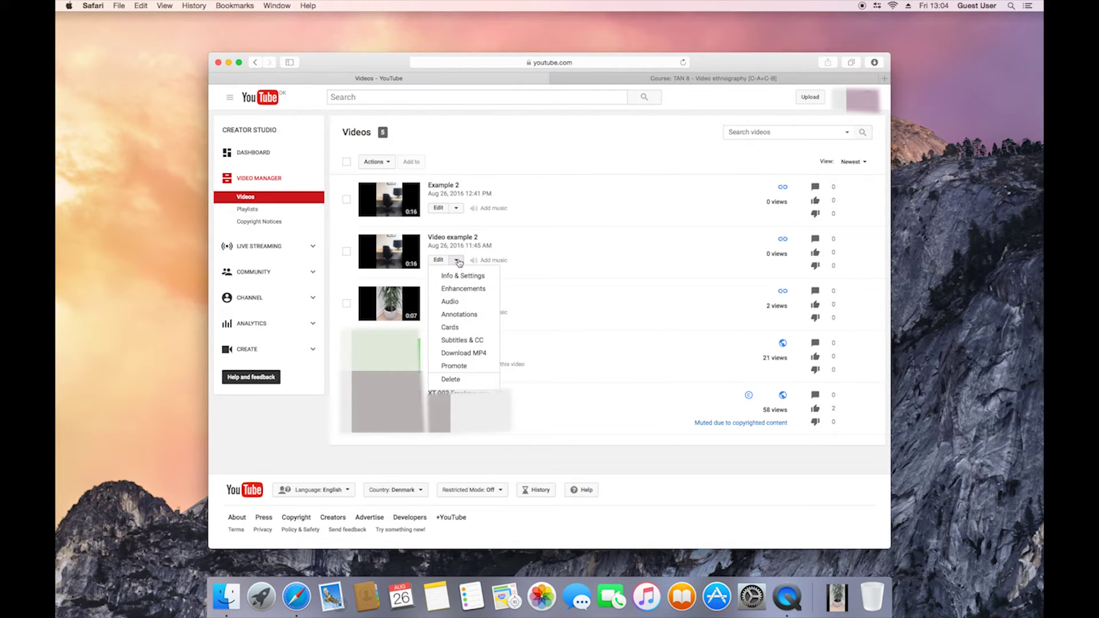
{"action": "left_click", "coordinate": [473, 354]}
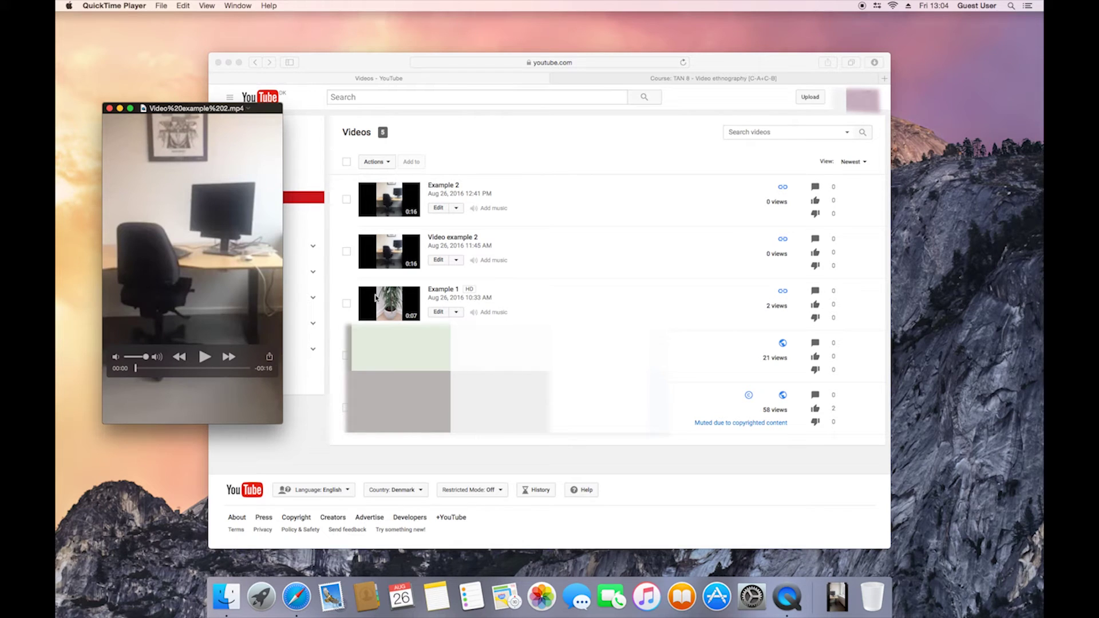
{"action": "left_click", "coordinate": [109, 108]}
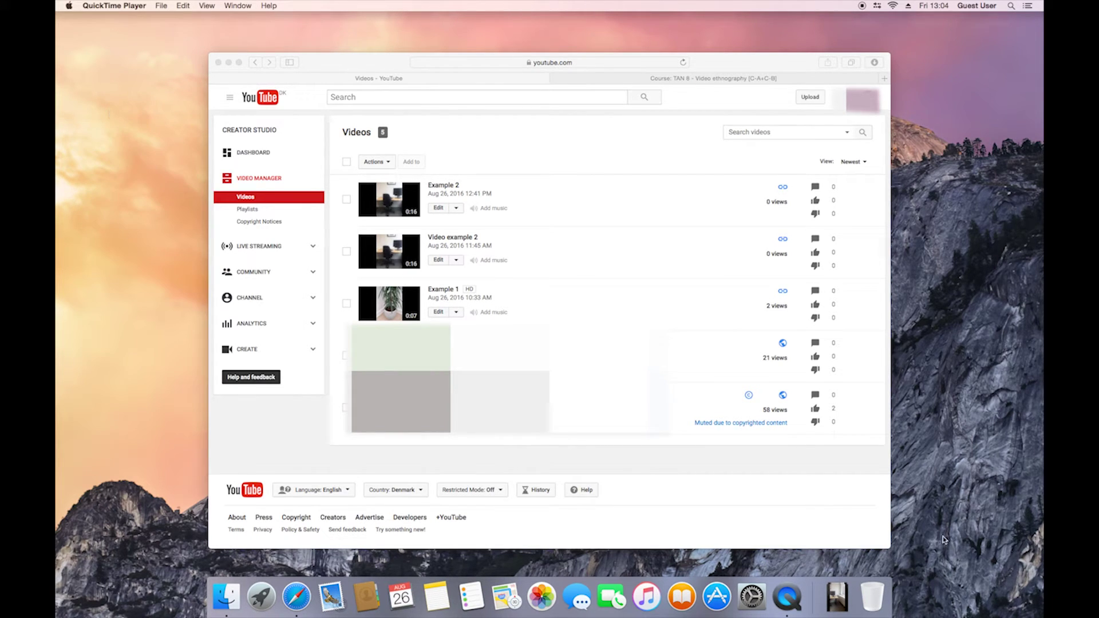
{"action": "left_click", "coordinate": [838, 599]}
- Drag Example%201.mp4 and Video%20example%202.mp4 from the Downloads stack onto the desktop
{"action": "left_click_drag", "start_coordinate": [839, 521], "coordinate": [939, 431]}
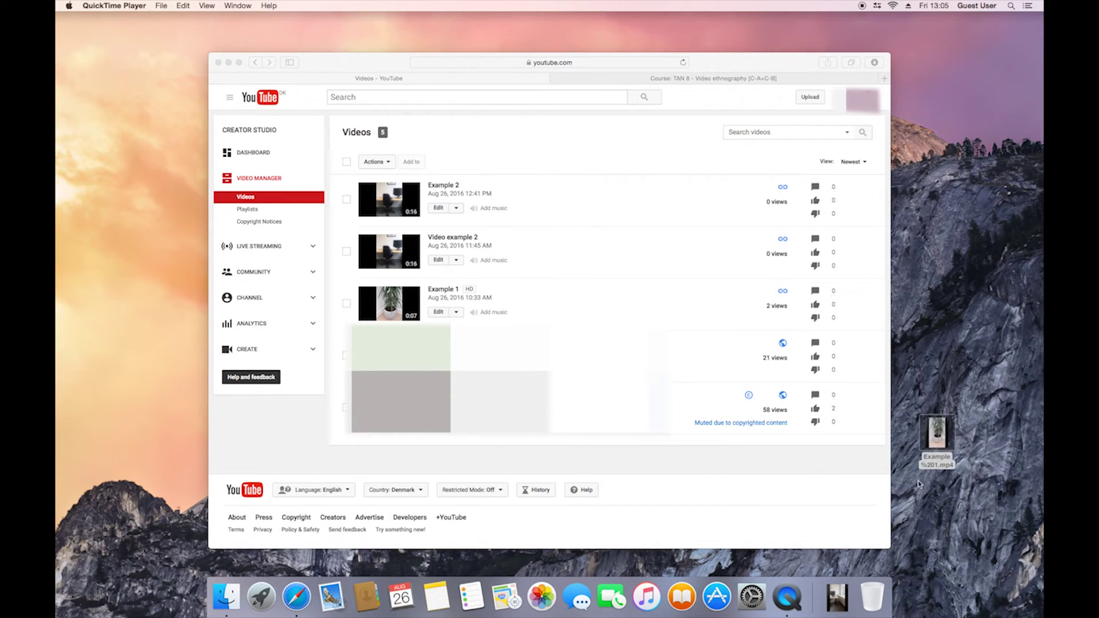
{"action": "left_click", "coordinate": [838, 598]}
{"action": "left_click_drag", "start_coordinate": [840, 556], "coordinate": [939, 376]}
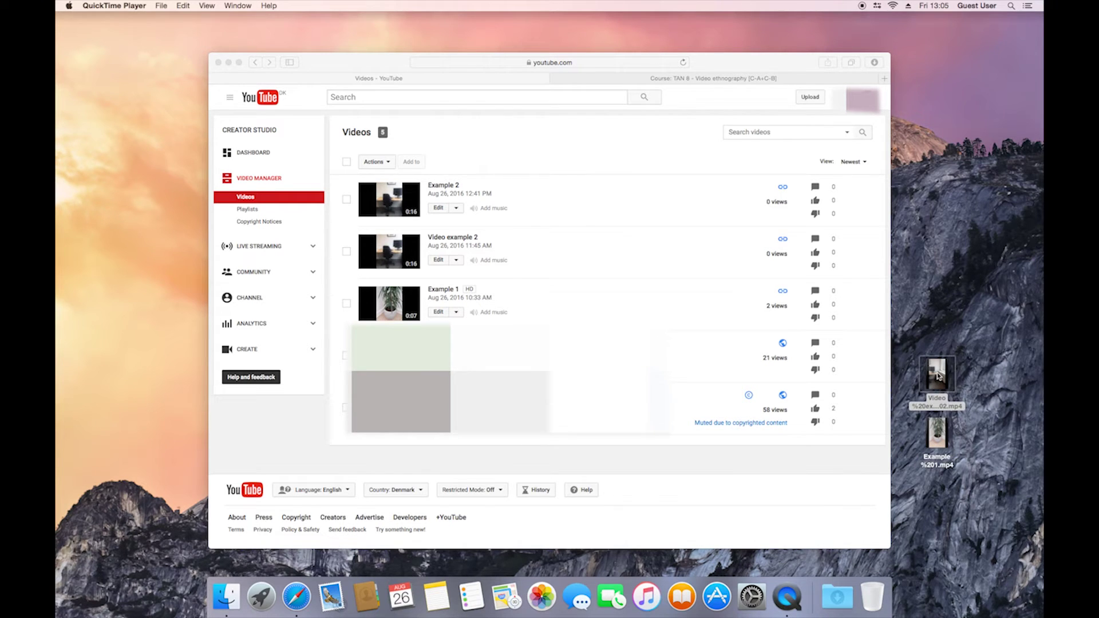
{"action": "left_click", "coordinate": [398, 60]}
- Open Example video upload > Upload of video reflection in Moodle and start a reply
{"action": "left_click", "coordinate": [669, 80]}
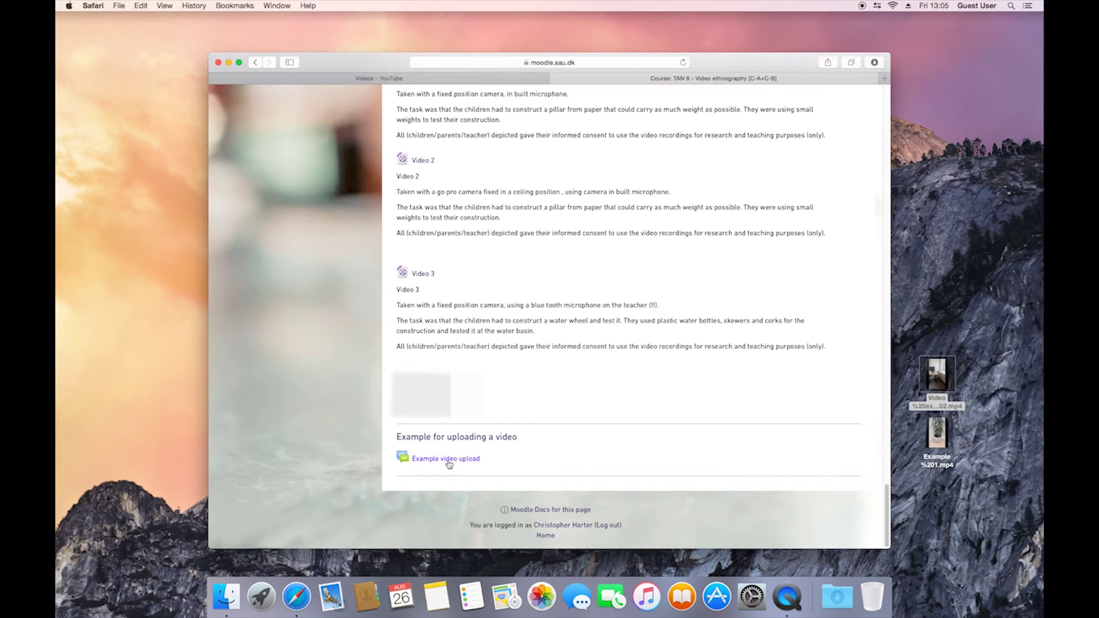
{"action": "left_click", "coordinate": [468, 461]}
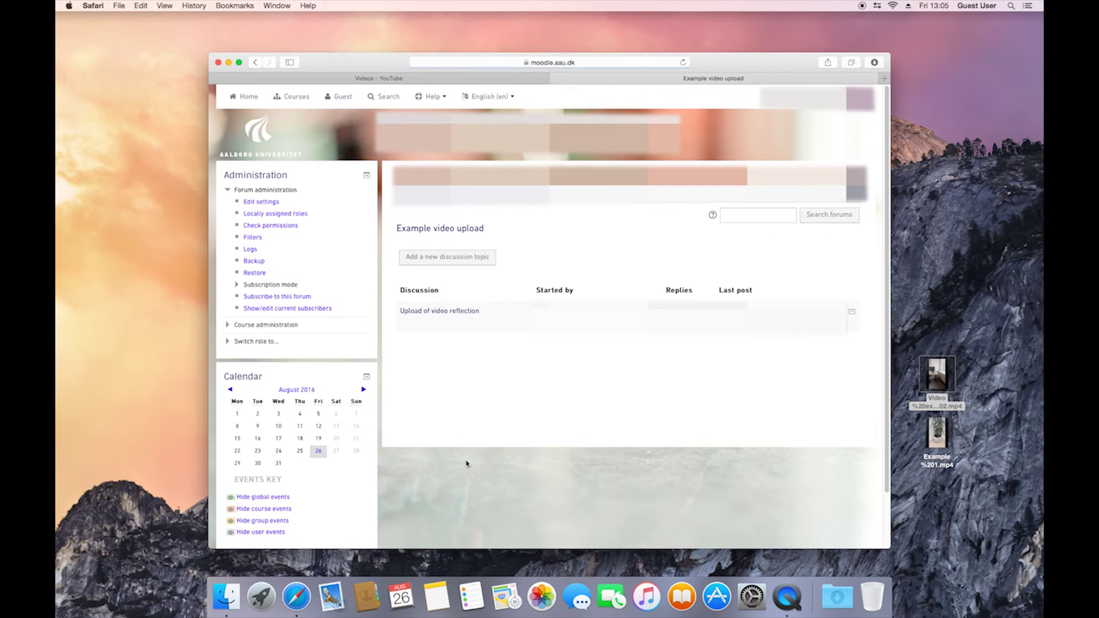
{"action": "left_click", "coordinate": [439, 312]}
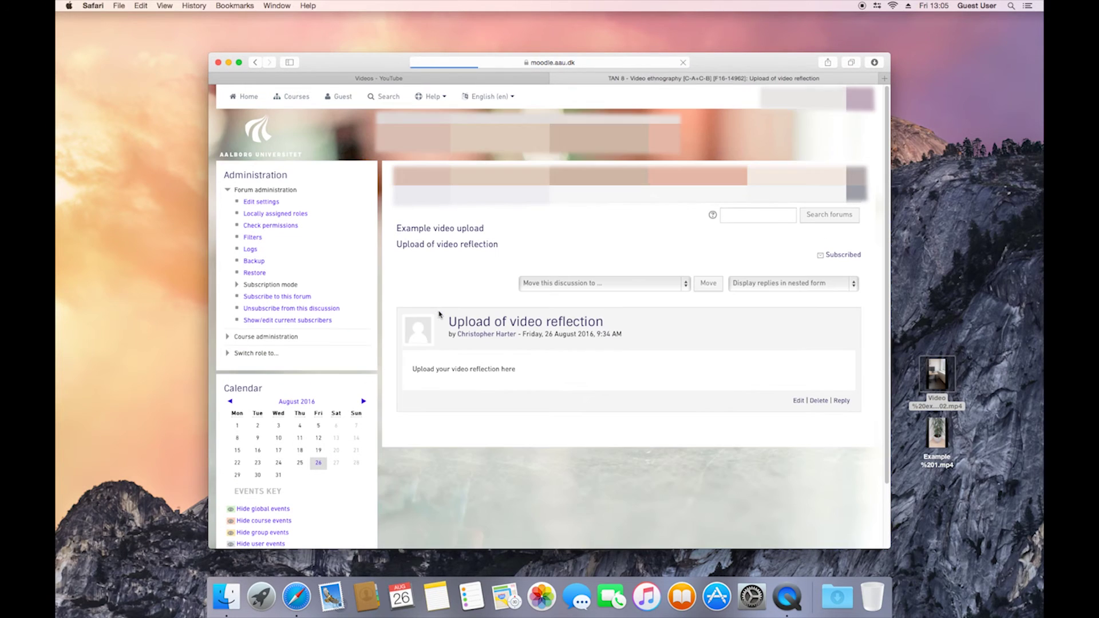
{"action": "left_click", "coordinate": [841, 401]}
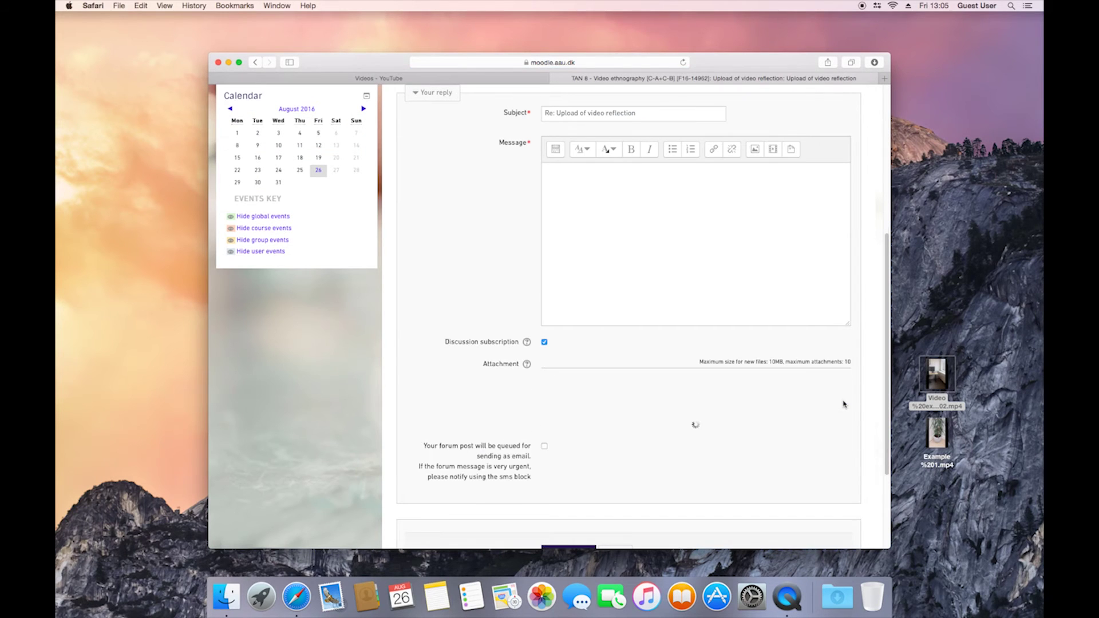
- Write 'Here are my reflections.' and drag both desktop MP4 files into the Attachment area
{"action": "left_click", "coordinate": [641, 194]}
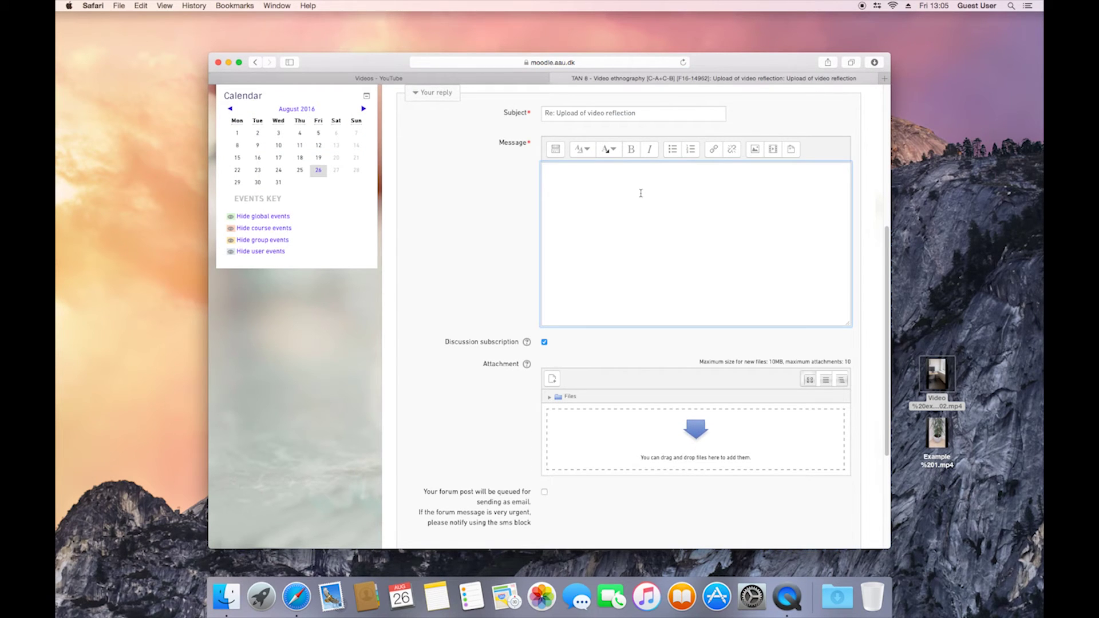
{"action": "type", "text": "Here a"}
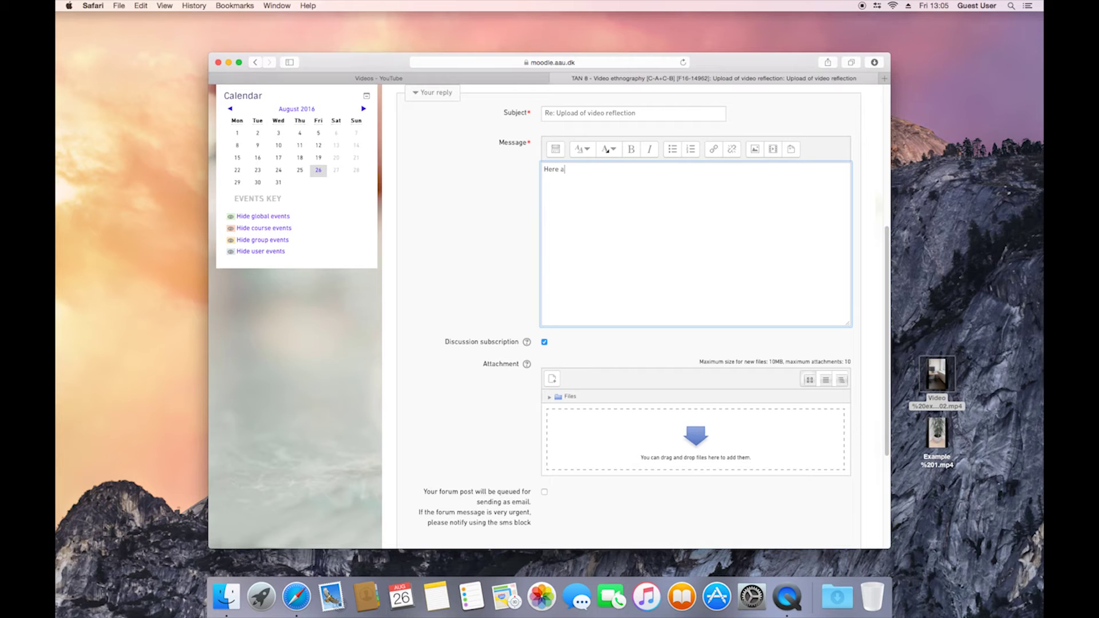
{"action": "type", "text": "re my reflections"}
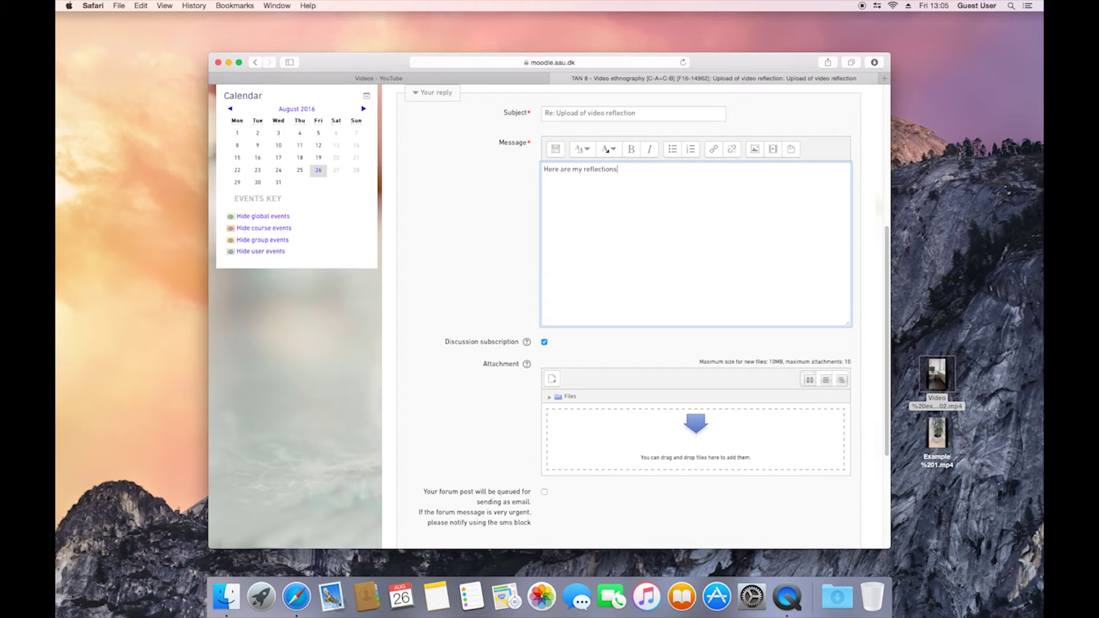
{"action": "type", "text": "..."}
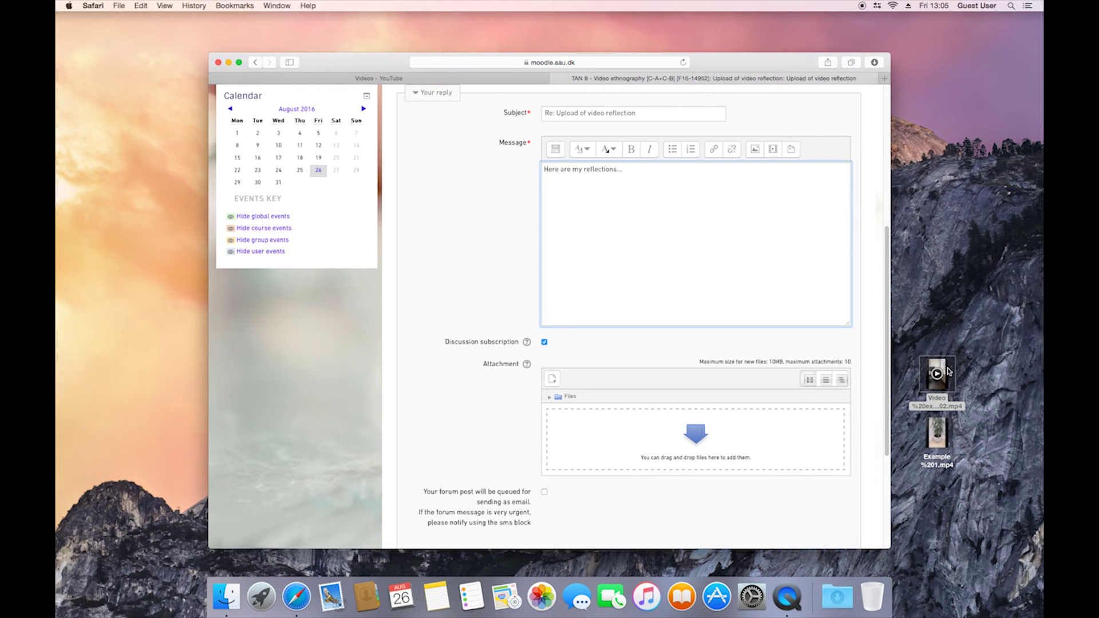
{"action": "left_click_drag", "start_coordinate": [947, 371], "coordinate": [633, 425]}
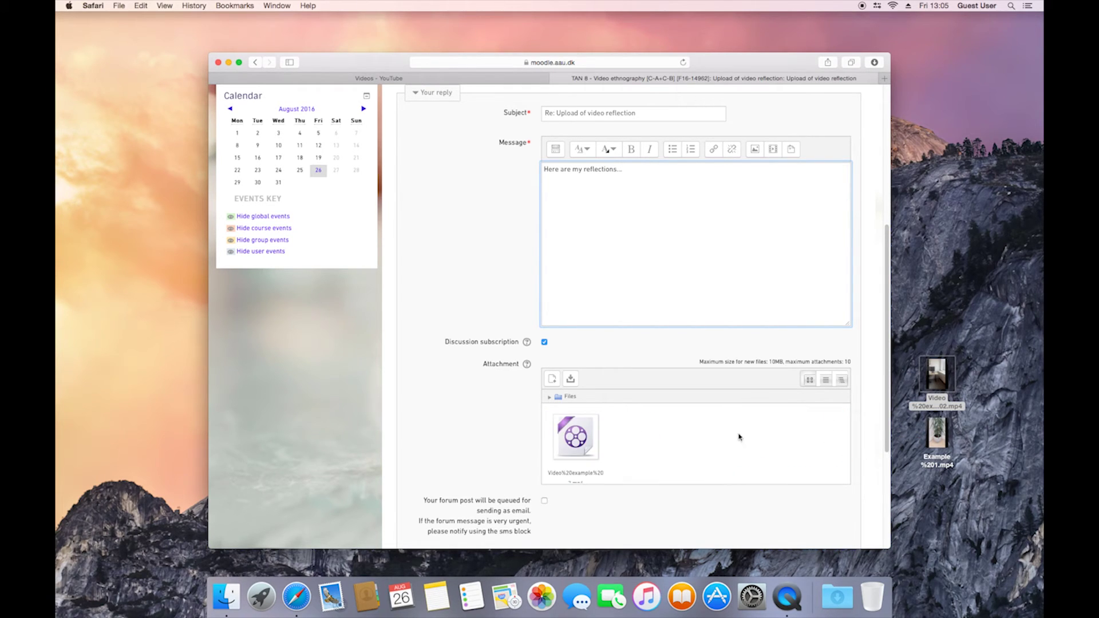
{"action": "left_click_drag", "start_coordinate": [936, 434], "coordinate": [734, 435]}
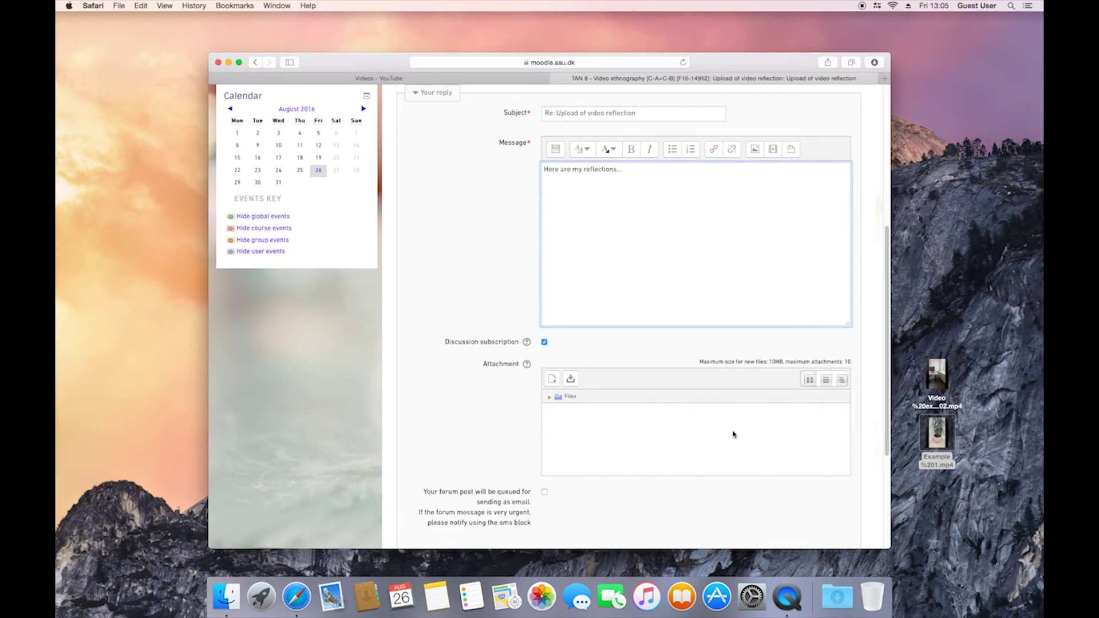
{"action": "scroll", "coordinate": [884, 422], "scroll_direction": "down", "scroll_amount": 5}
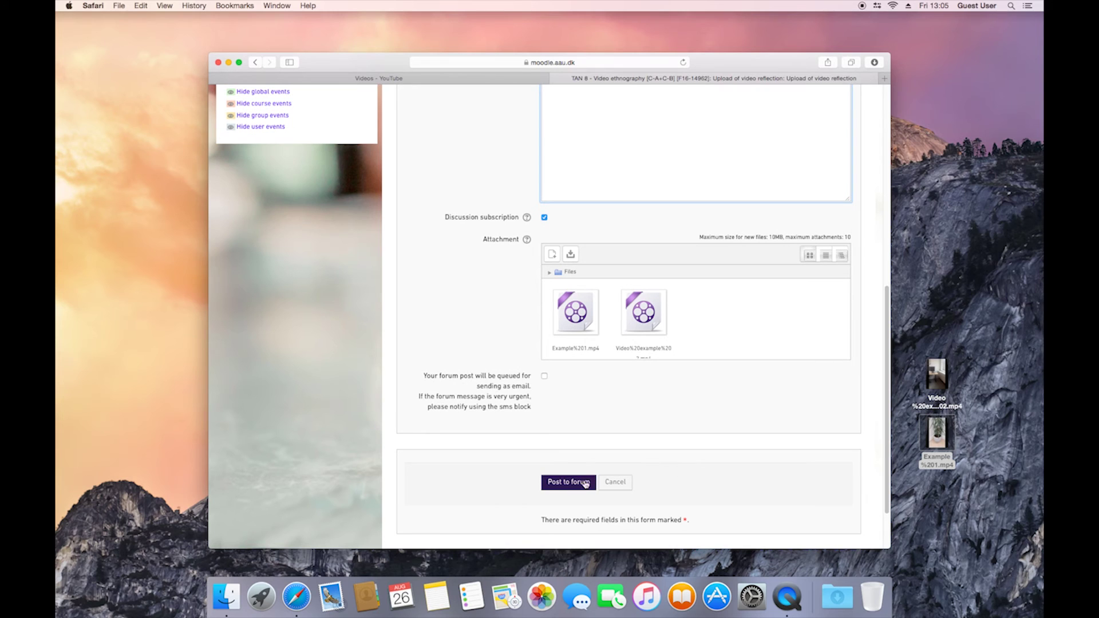
- Post the reply to the forum, return to the discussion, and play the embedded potted-plant video
{"action": "left_click", "coordinate": [573, 485]}
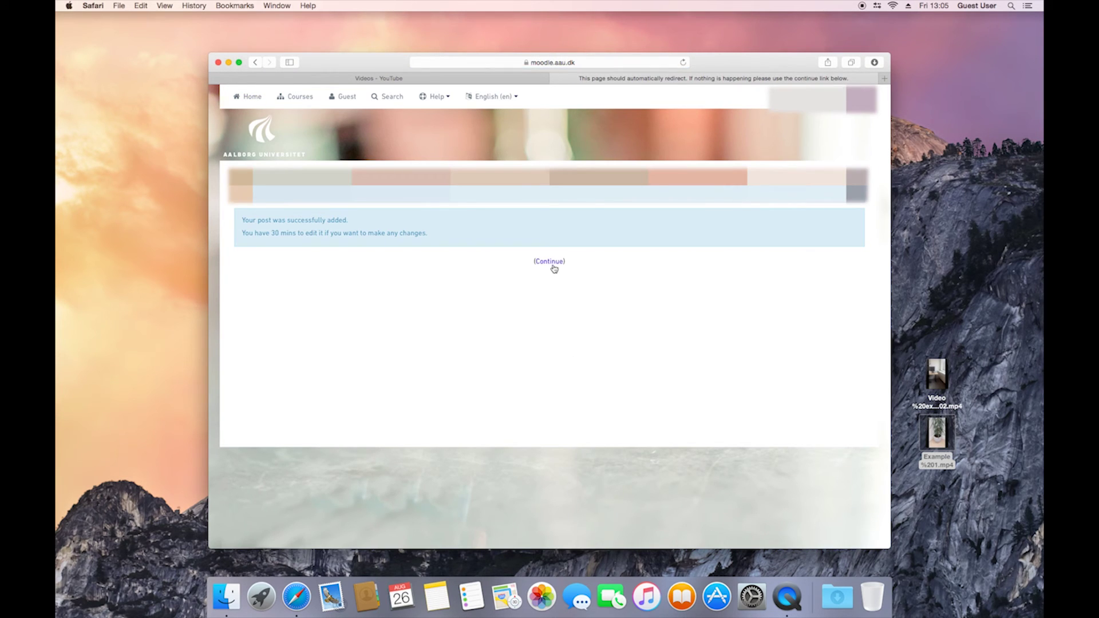
{"action": "left_click", "coordinate": [553, 262]}
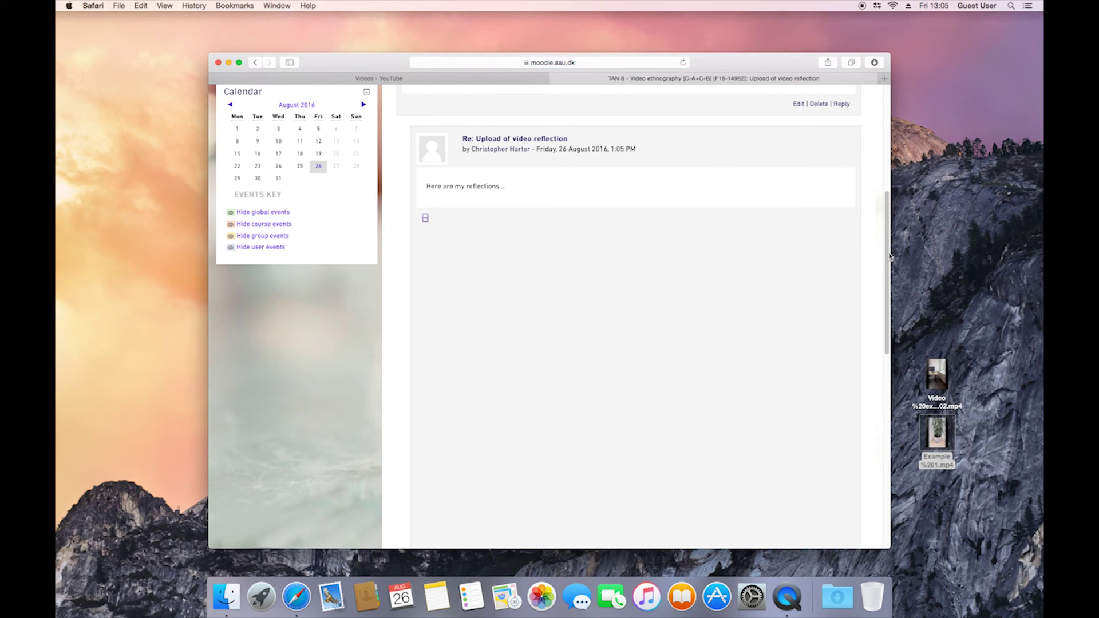
{"action": "left_click_drag", "start_coordinate": [889, 256], "coordinate": [887, 294]}
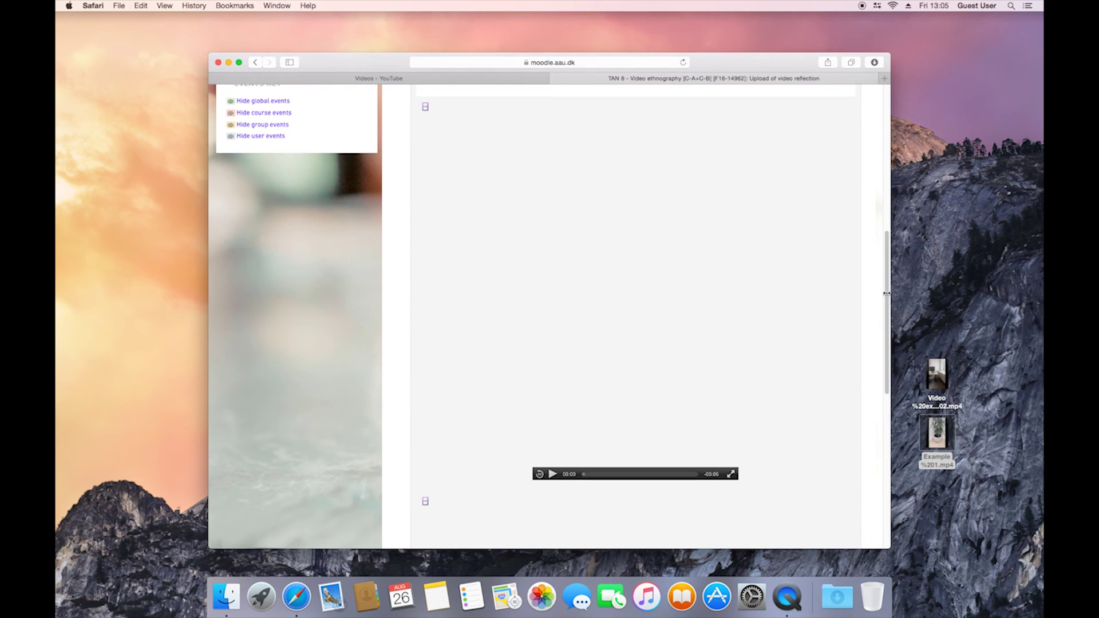
{"action": "left_click", "coordinate": [553, 474]}
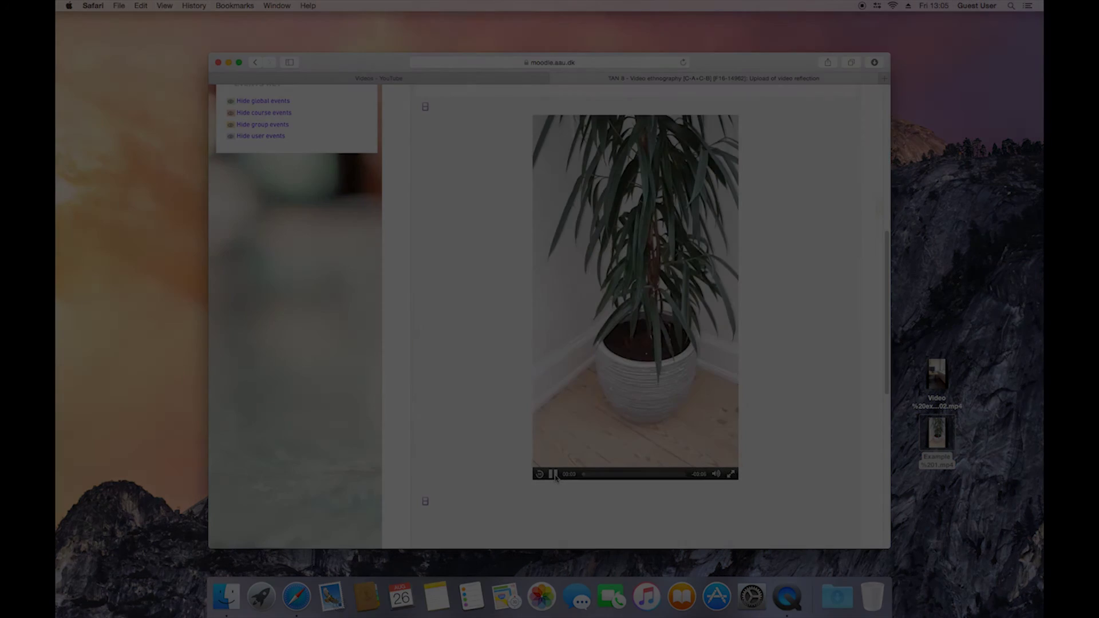